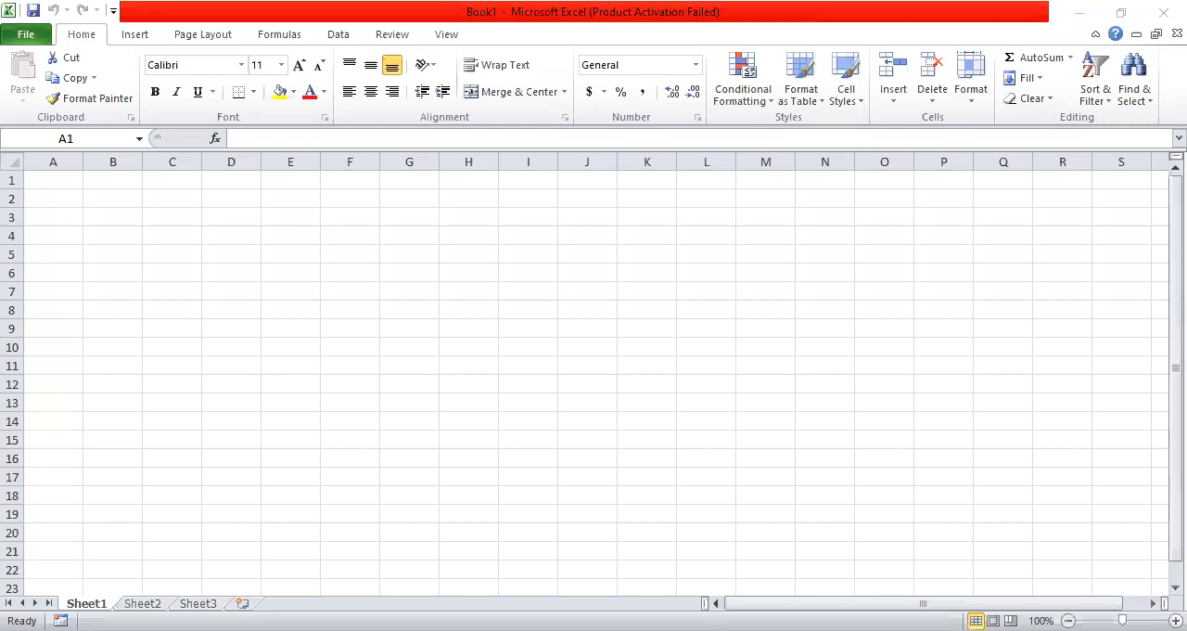
Enter the header "Country name" in cell A1 and widen column A to fit it
click(71, 181)
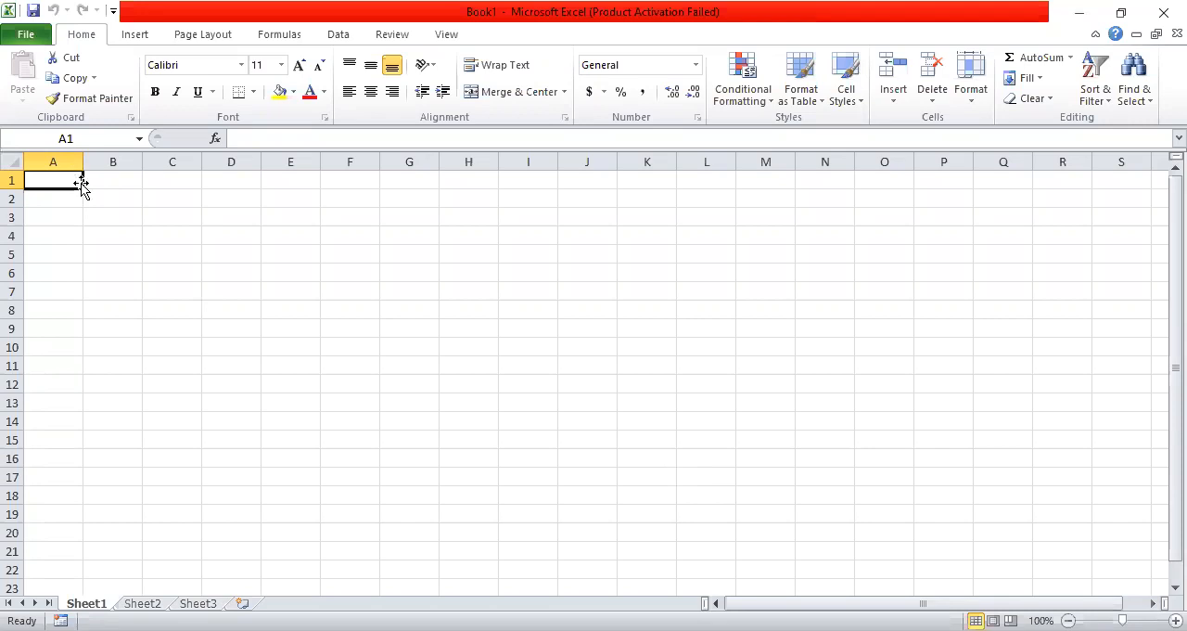
text(Co)
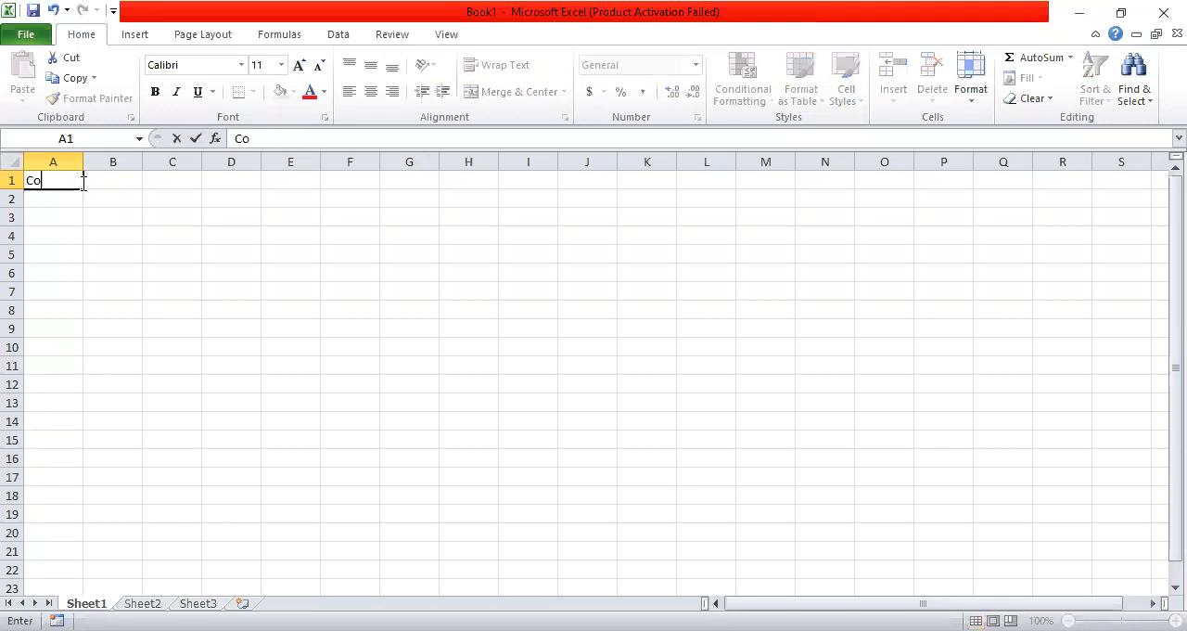
text(untry name)
key(Tab)
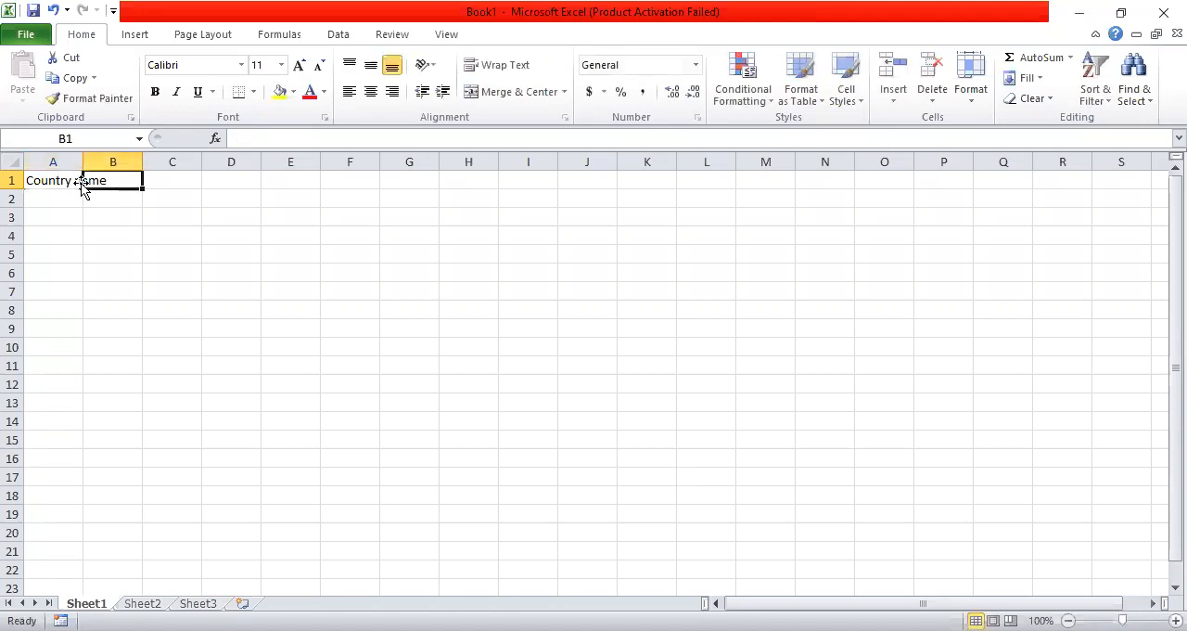
drag(80, 162, 111, 161)
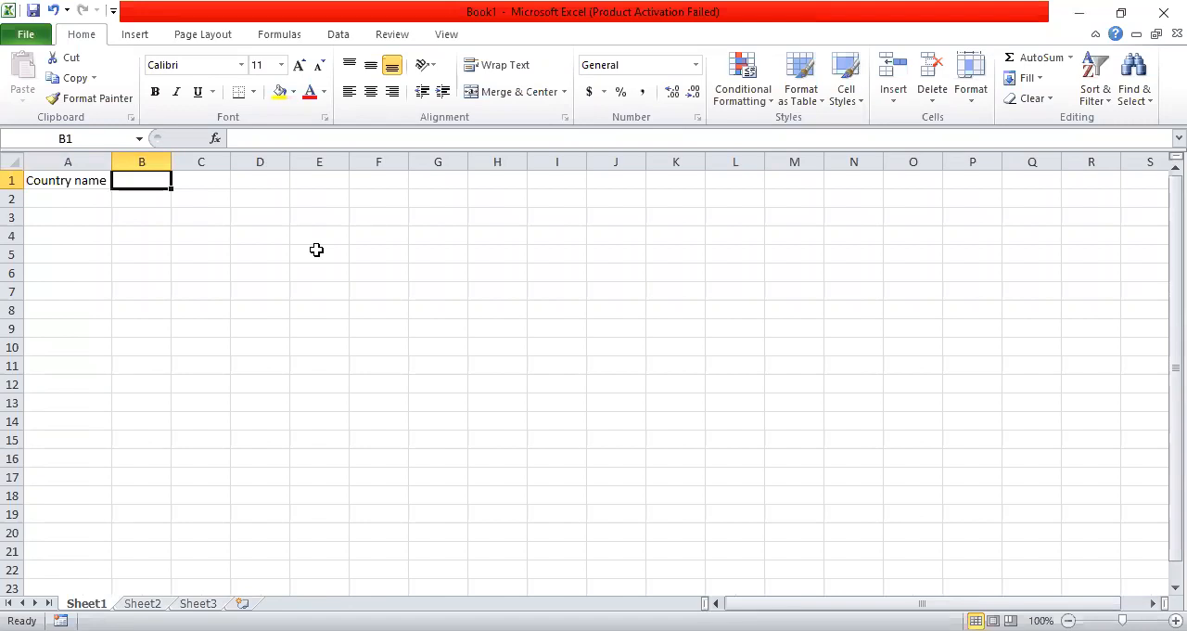
Enter the header "Babnk name or firm name" in cell B1 and autofit column B to it
text(Bab)
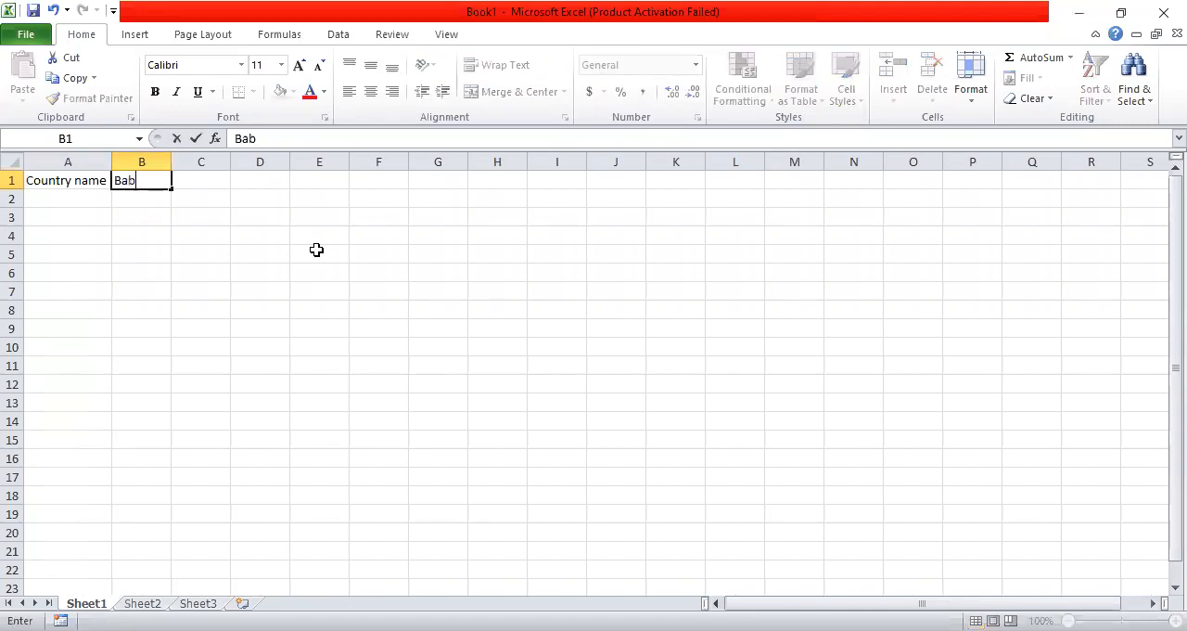
text(nk name or f)
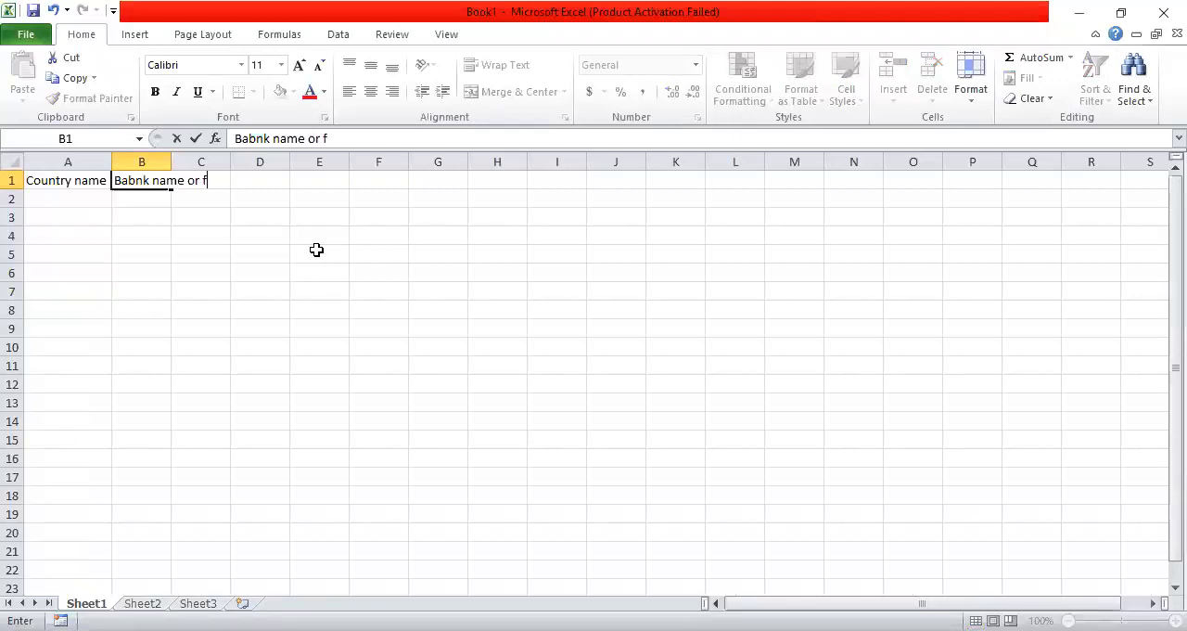
text(irm name)
click(168, 162)
double_click(170, 162)
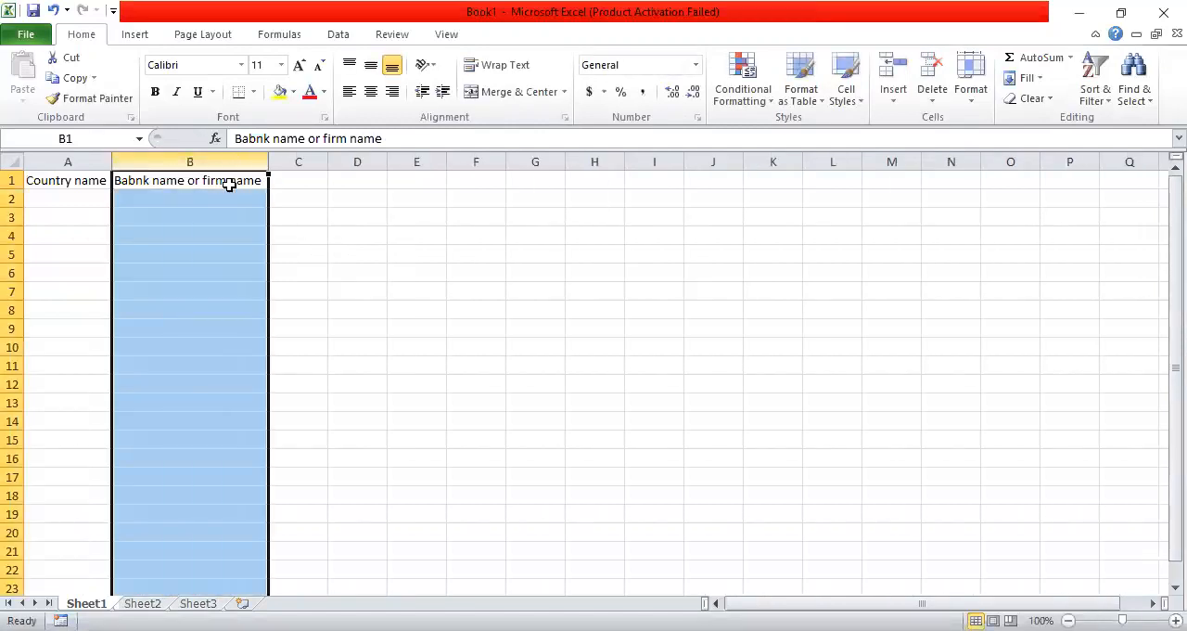
Enter the header "Sr#" in cell C1
click(267, 180)
click(303, 180)
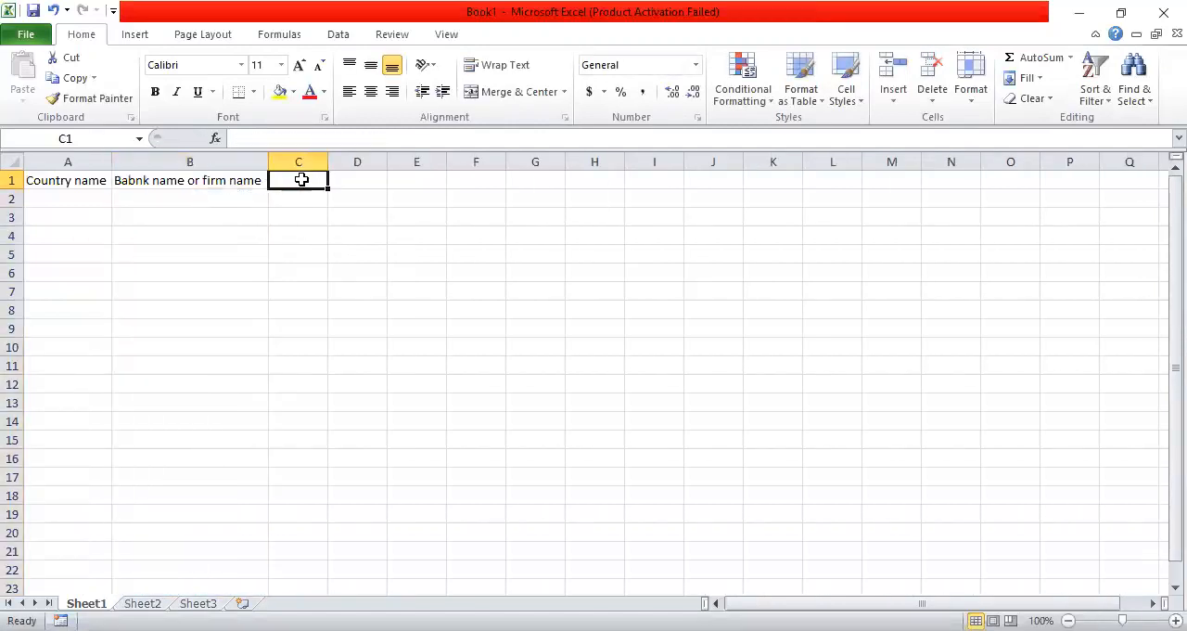
text(S)
text(1)
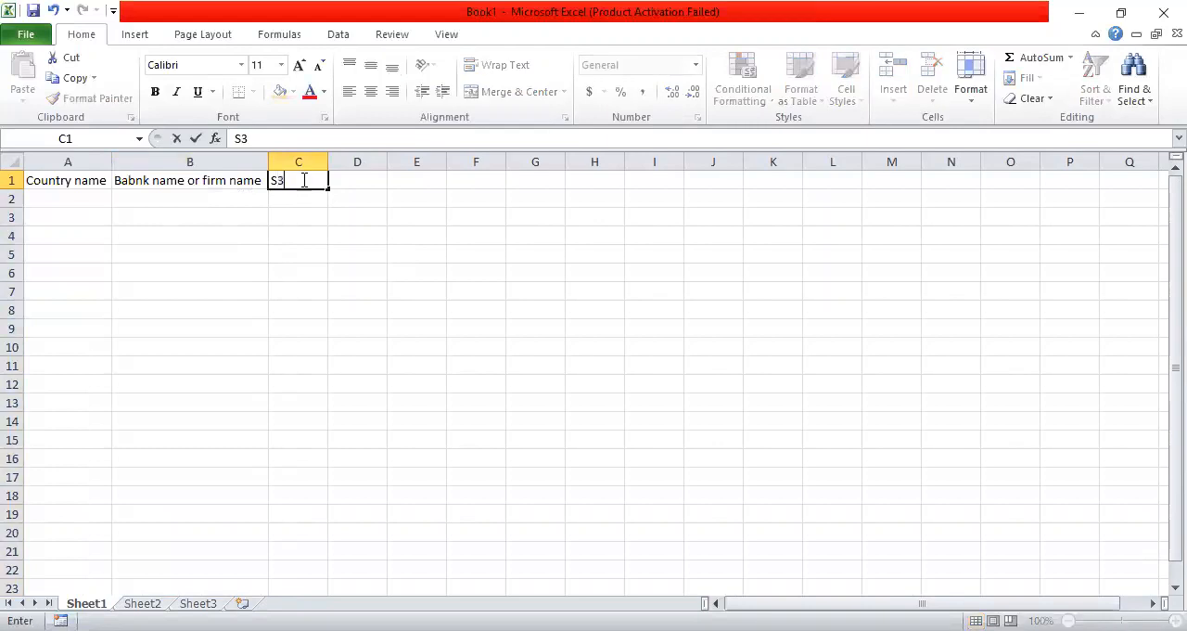
key(BackSpace)
text(r3)
key(BackSpace)
text(#)
click(318, 207)
click(318, 182)
Enter the header "year" in cell D1
click(357, 180)
text(Da)
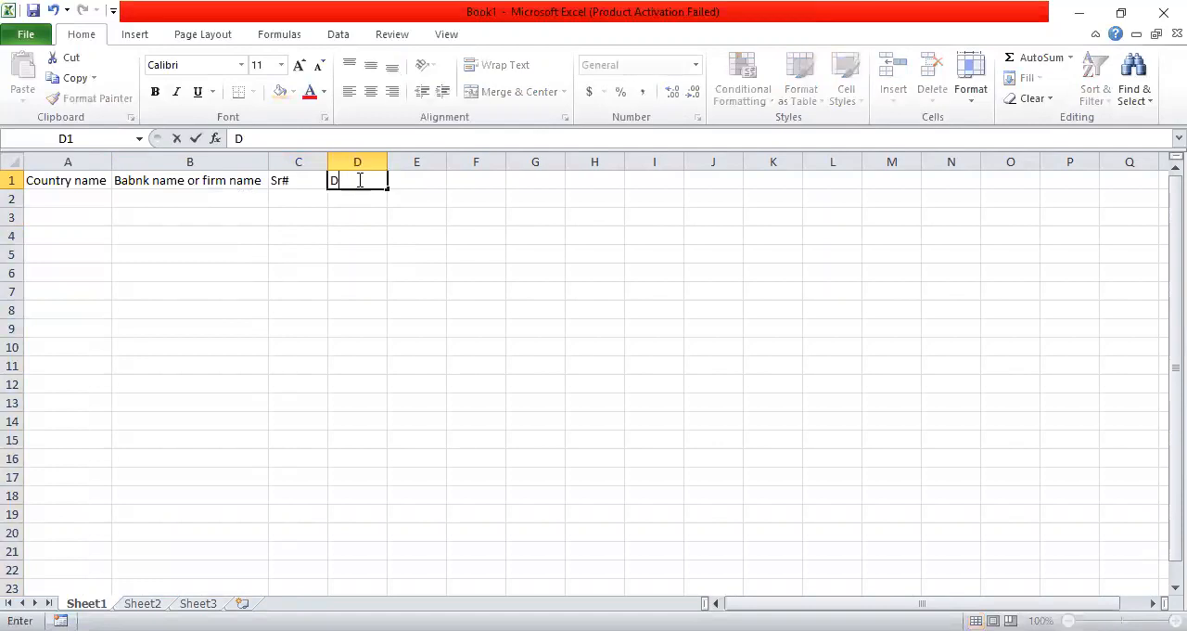
key(BackSpace)
key(BackSpace)
text(year)
Enter the header "Bank or firm id" in cell E1 and autofit column E to it
click(412, 182)
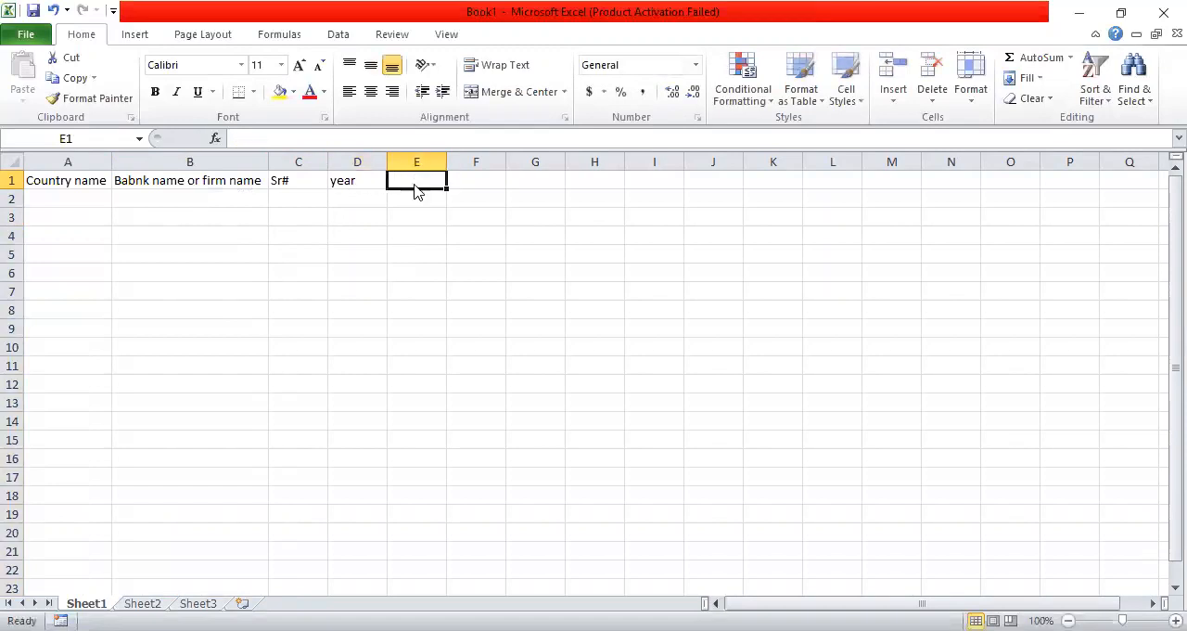
text(B)
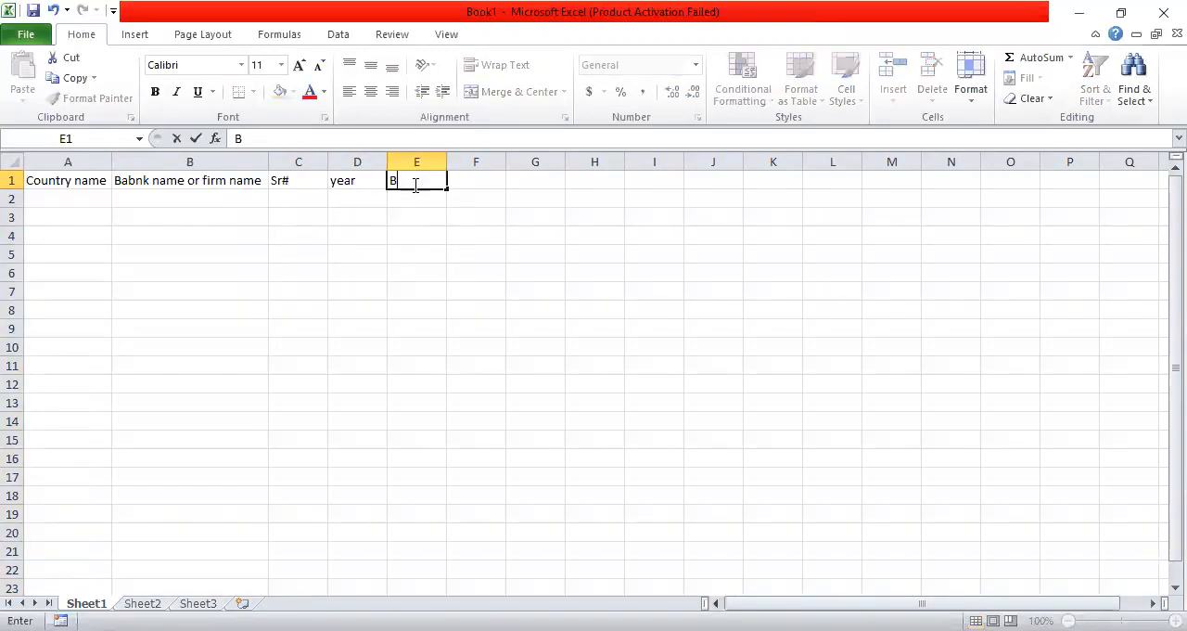
text(ank or firm i)
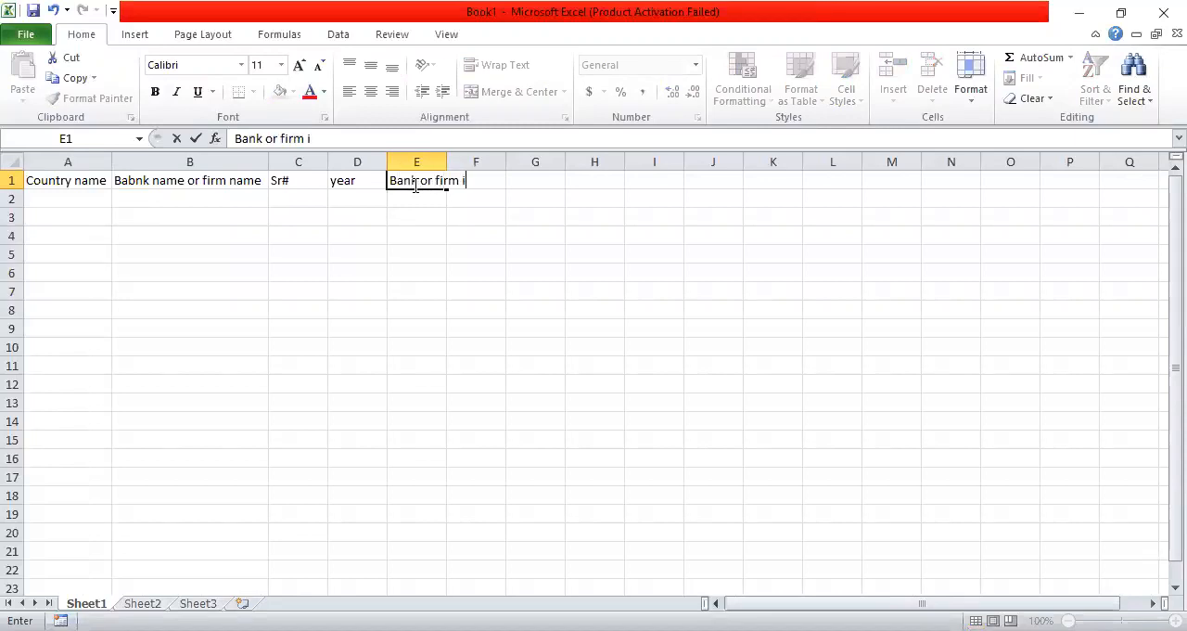
text(d)
key(Tab)
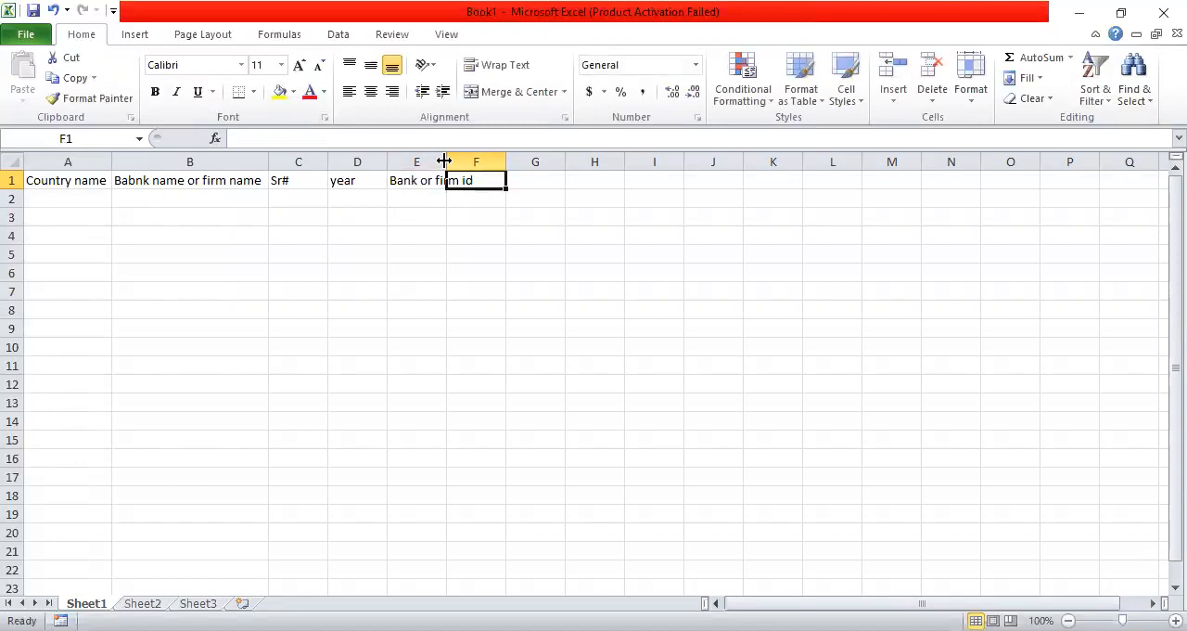
double_click(446, 161)
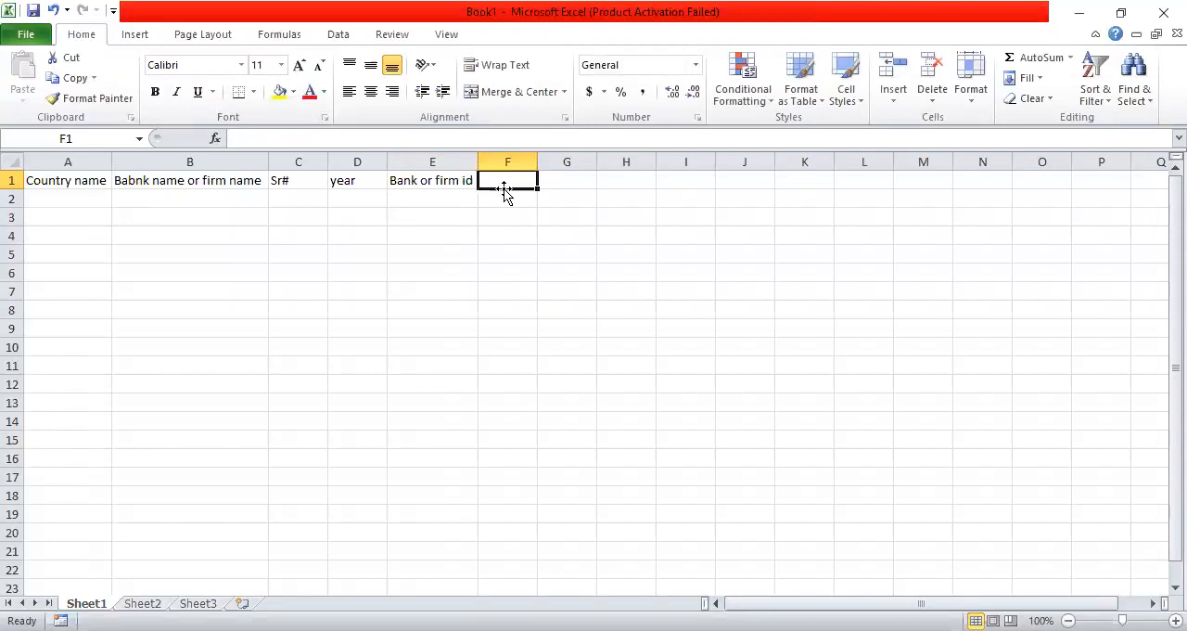
Enter the header "Variables" in cell F1
text(Var)
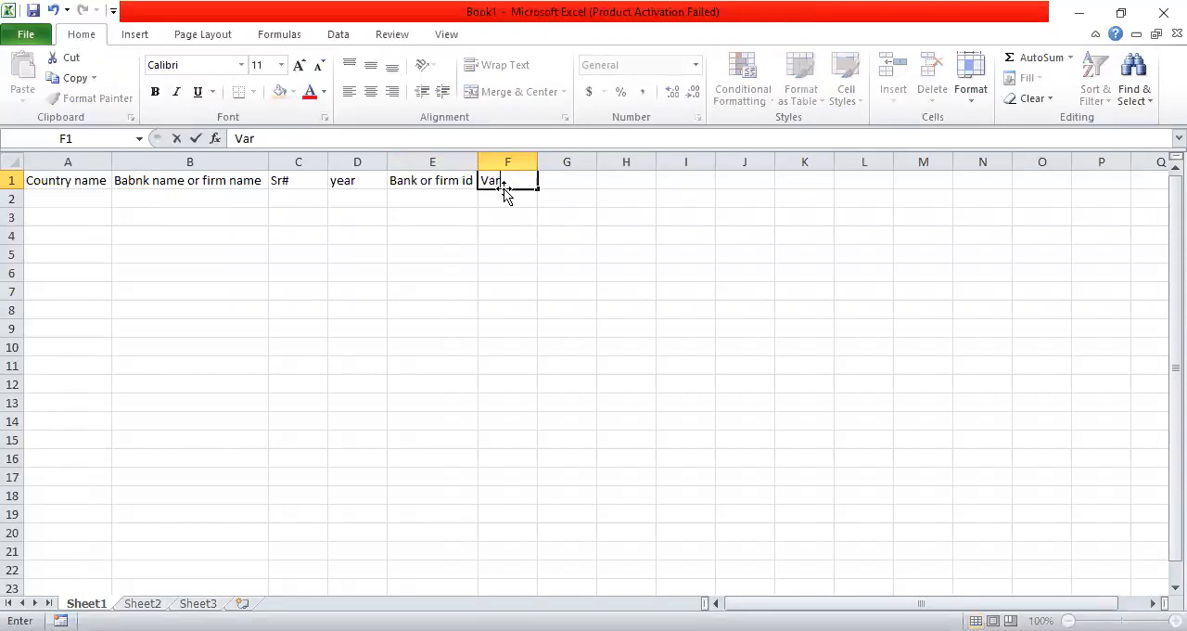
text(iabkes)
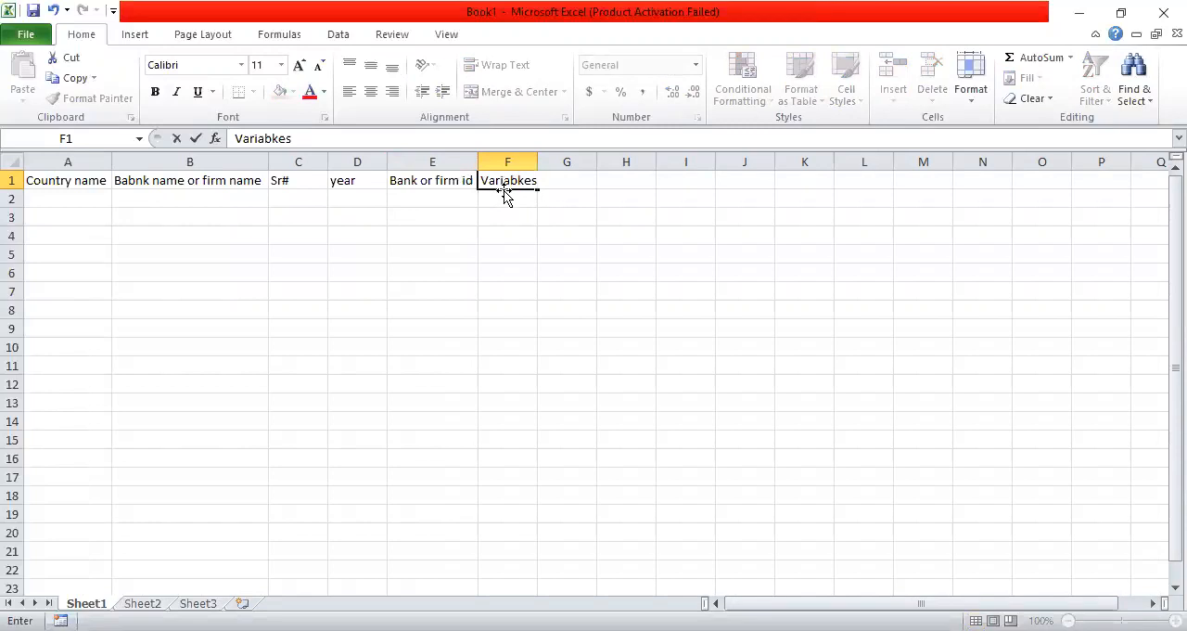
key(BackSpace)
key(BackSpace)
key(BackSpace)
text(les)
click(308, 252)
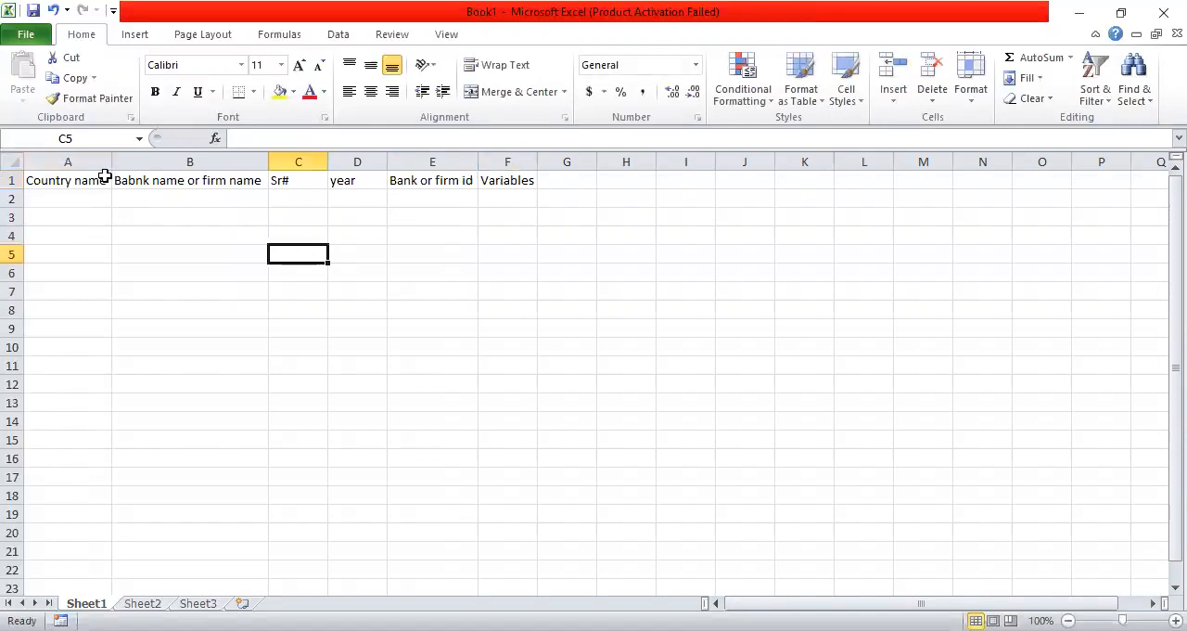
Fill row 2 with country "pak", bank name "hbl" and serial number 1
click(86, 198)
text(pak)
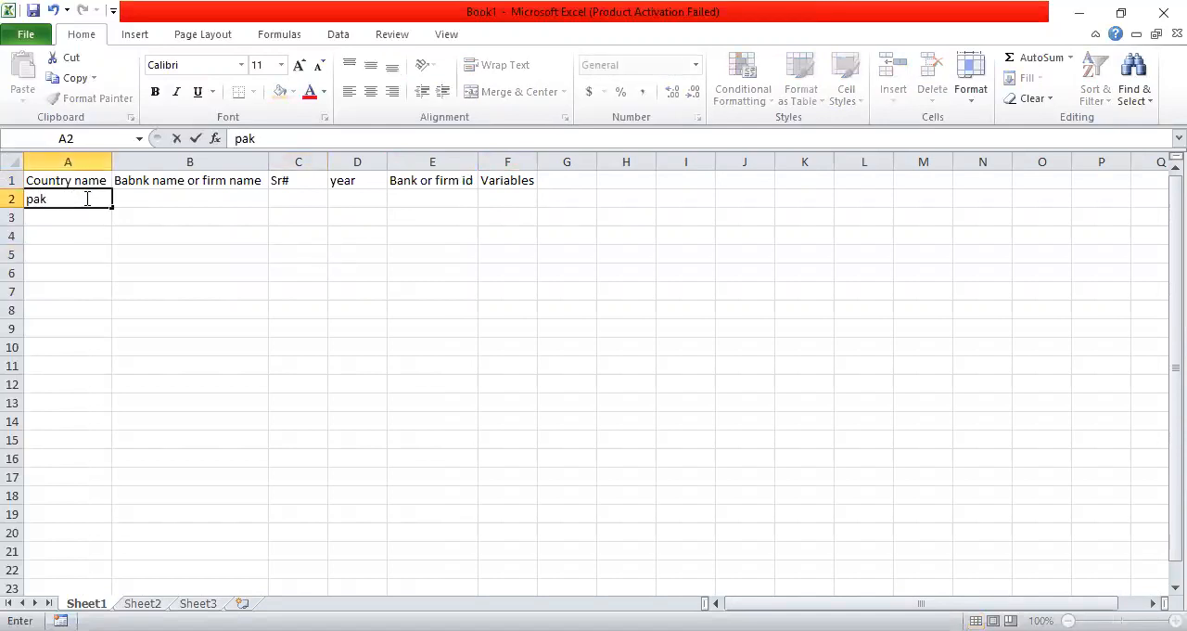
key(Tab)
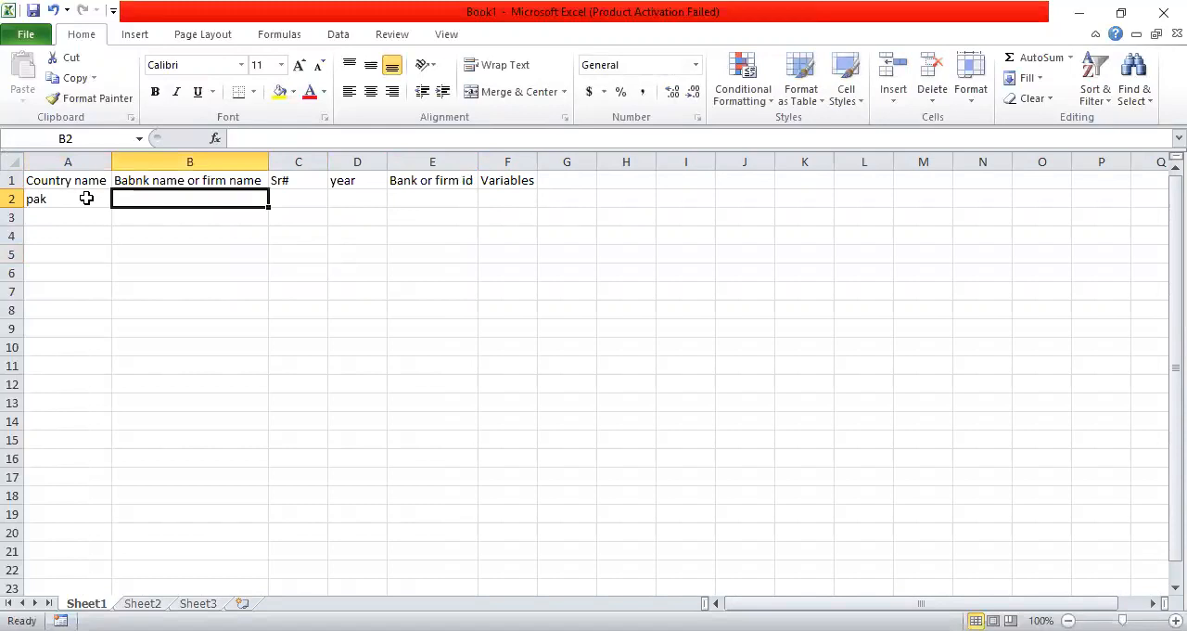
text(hbl)
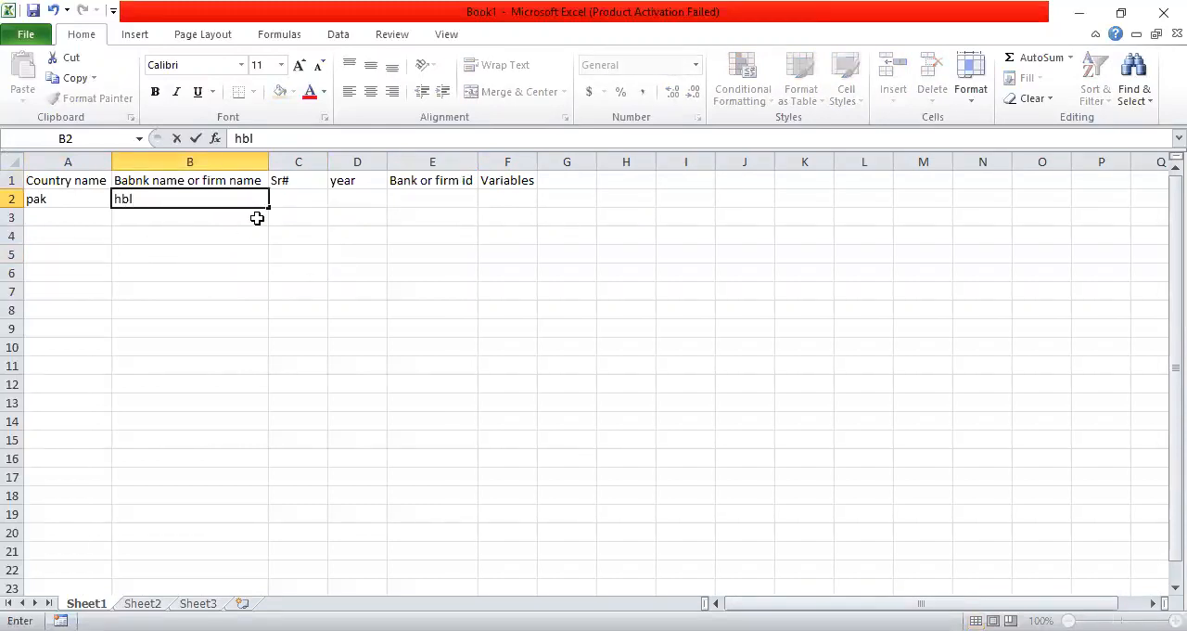
click(285, 203)
text(1)
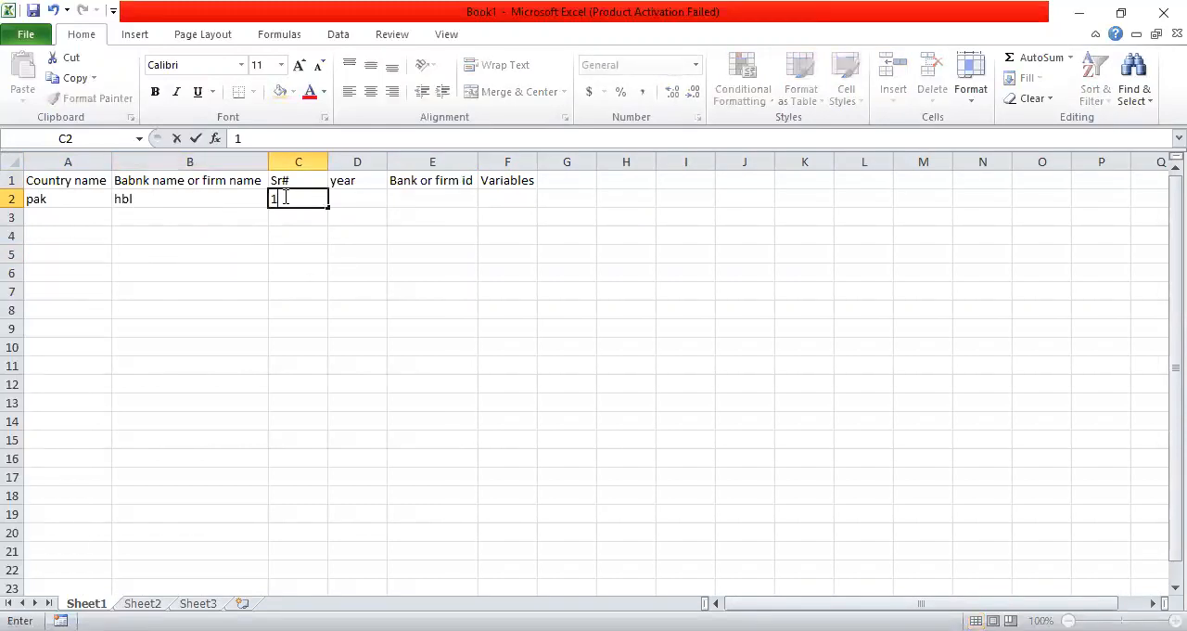
Enter 2007 in cell D2 and fill the years down as a series to 2018 in D13
click(357, 200)
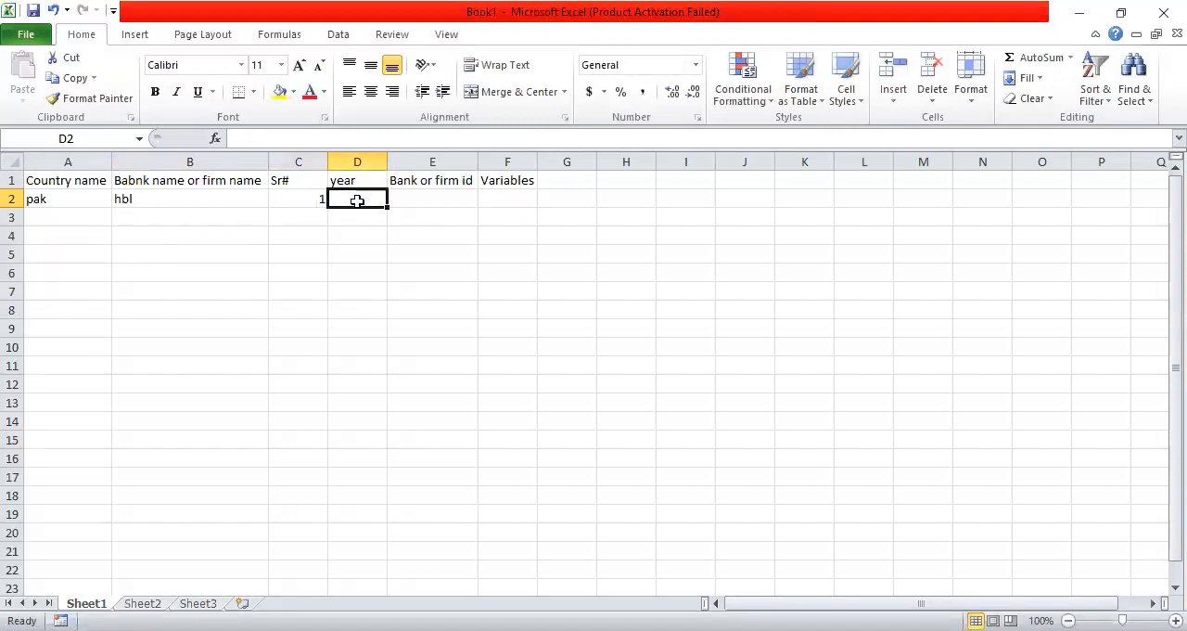
text(2007)
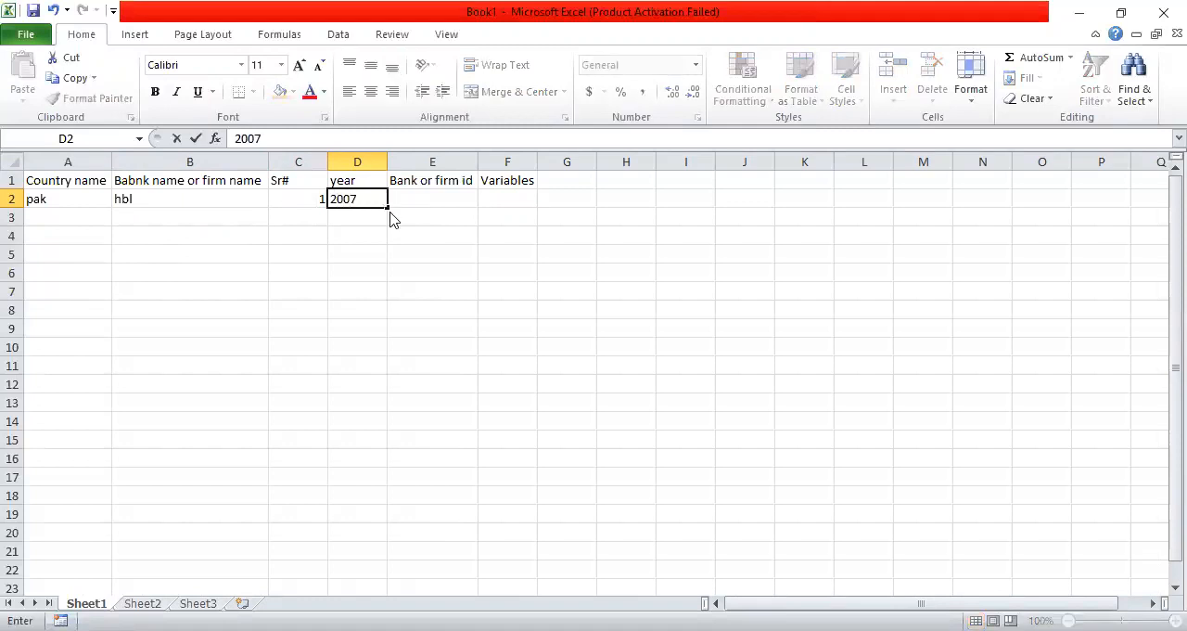
drag(387, 206, 384, 404)
click(451, 213)
click(455, 391)
click(373, 409)
Fill the serial numbers down from C2 as a series from 1 to 12 in C13
click(295, 200)
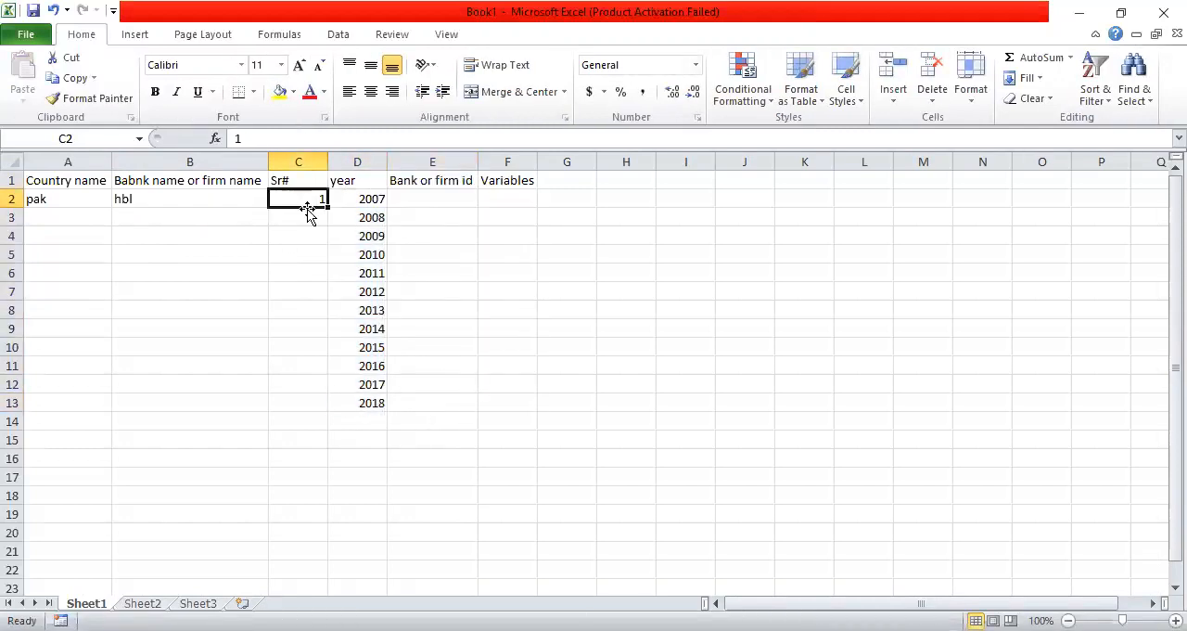
drag(326, 209, 320, 403)
click(394, 202)
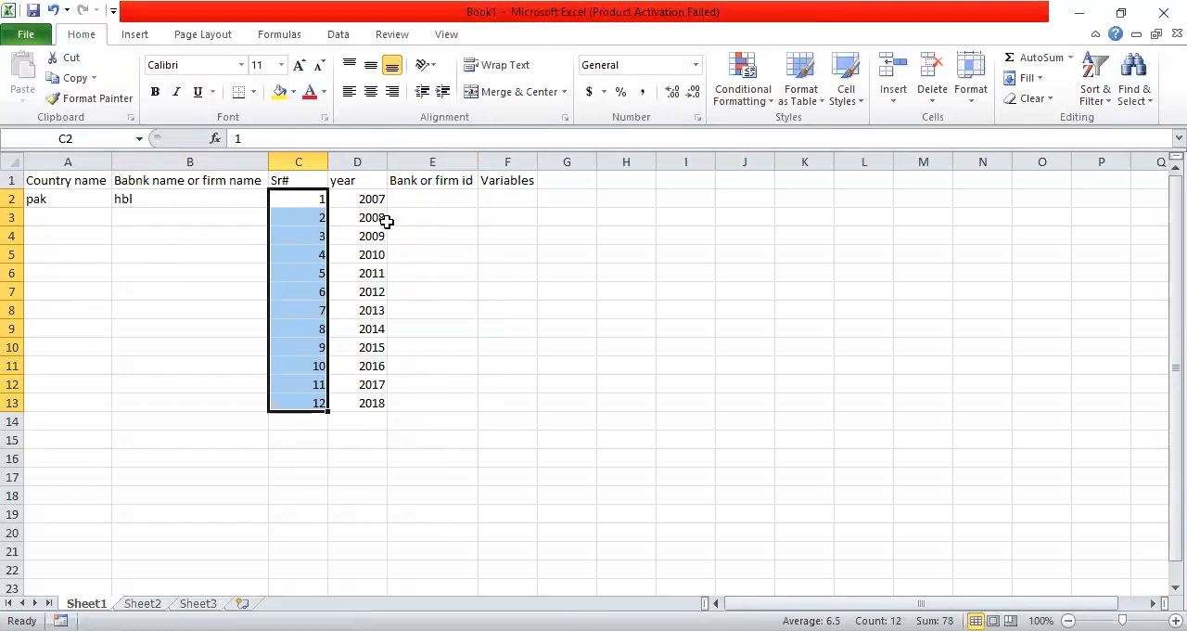
Copy the years 2007 to 2018 from D2:D13 and paste them starting at cell D14
drag(378, 197, 357, 400)
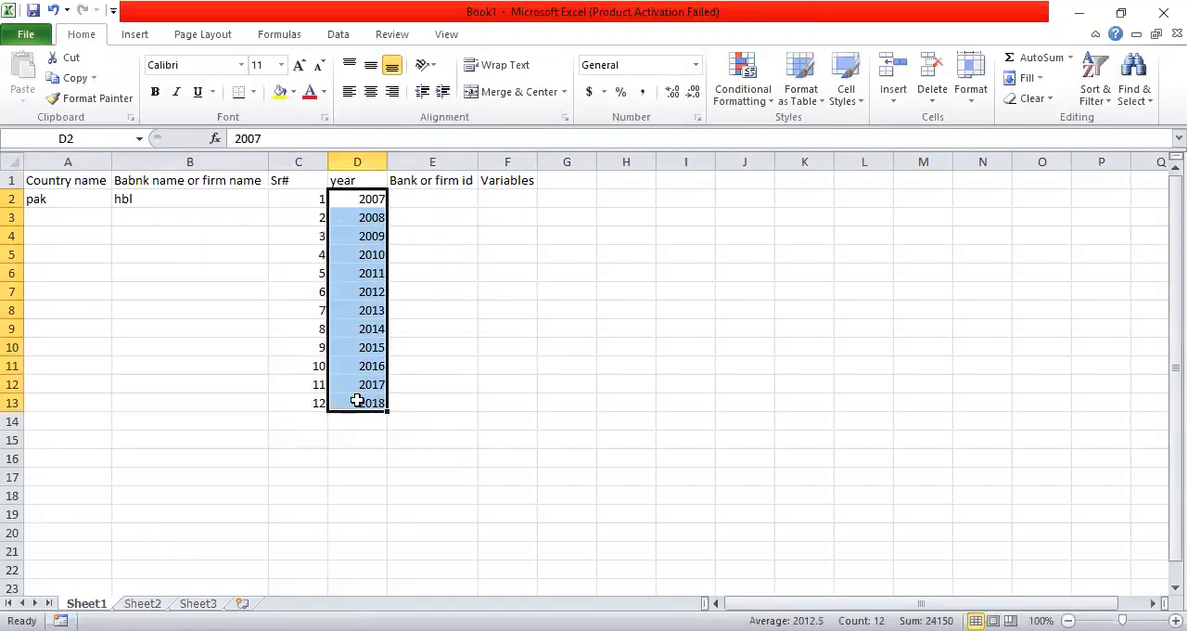
key(ctrl+c)
click(379, 420)
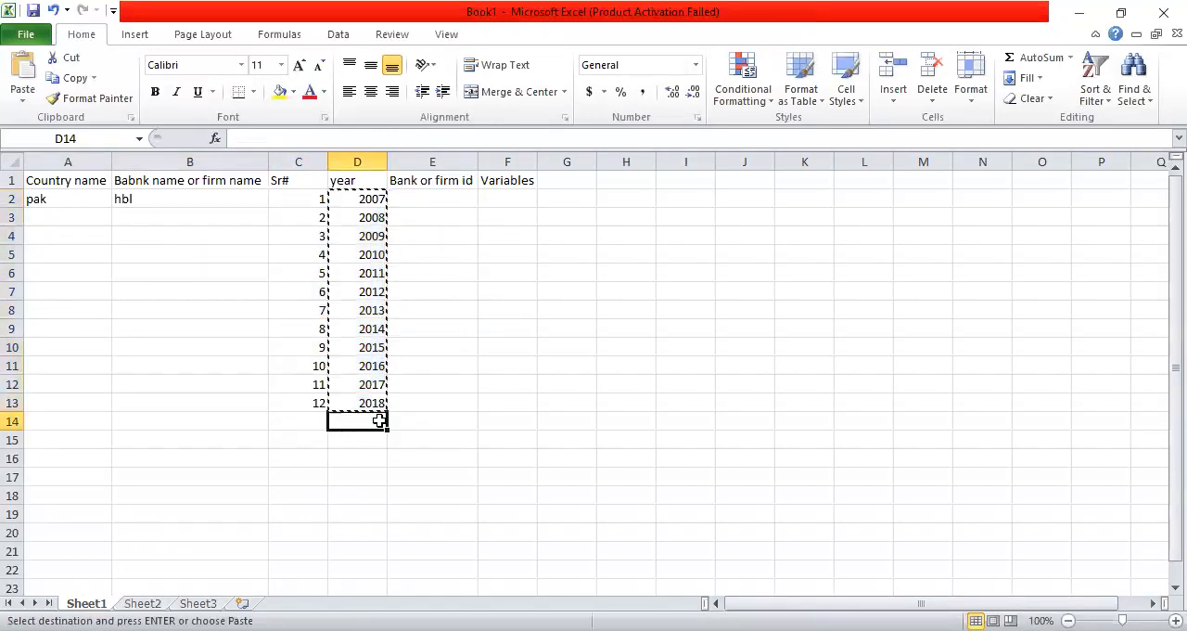
key(ctrl+v)
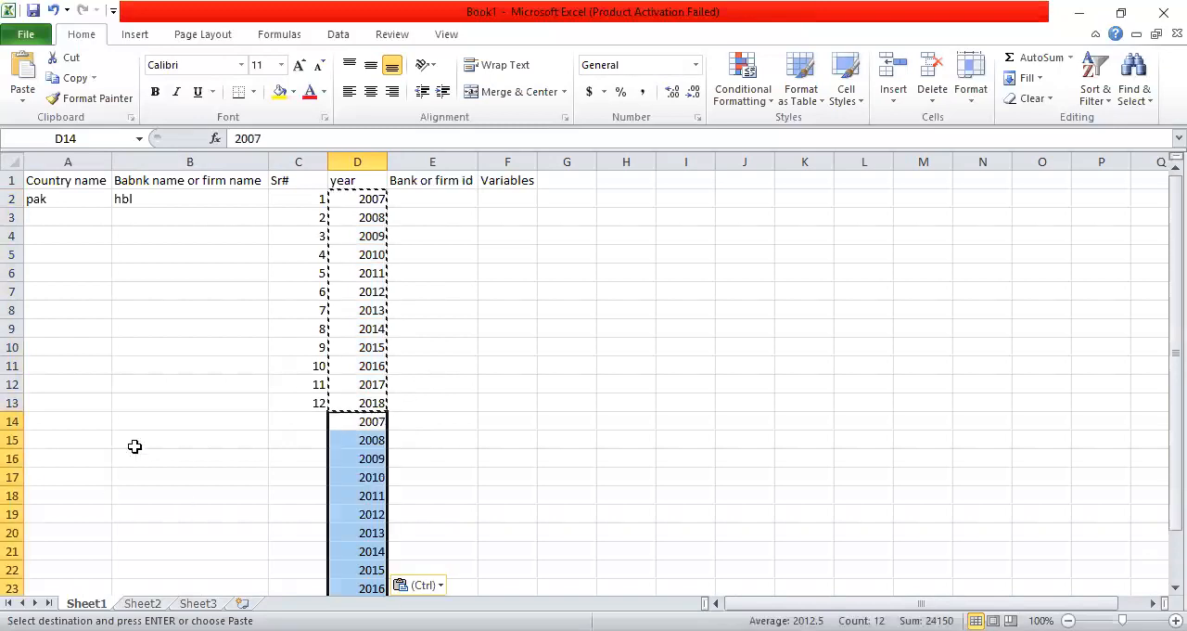
Enter bank name "abl" in cell B14 and country "pak" in cell A14
click(174, 425)
text(a)
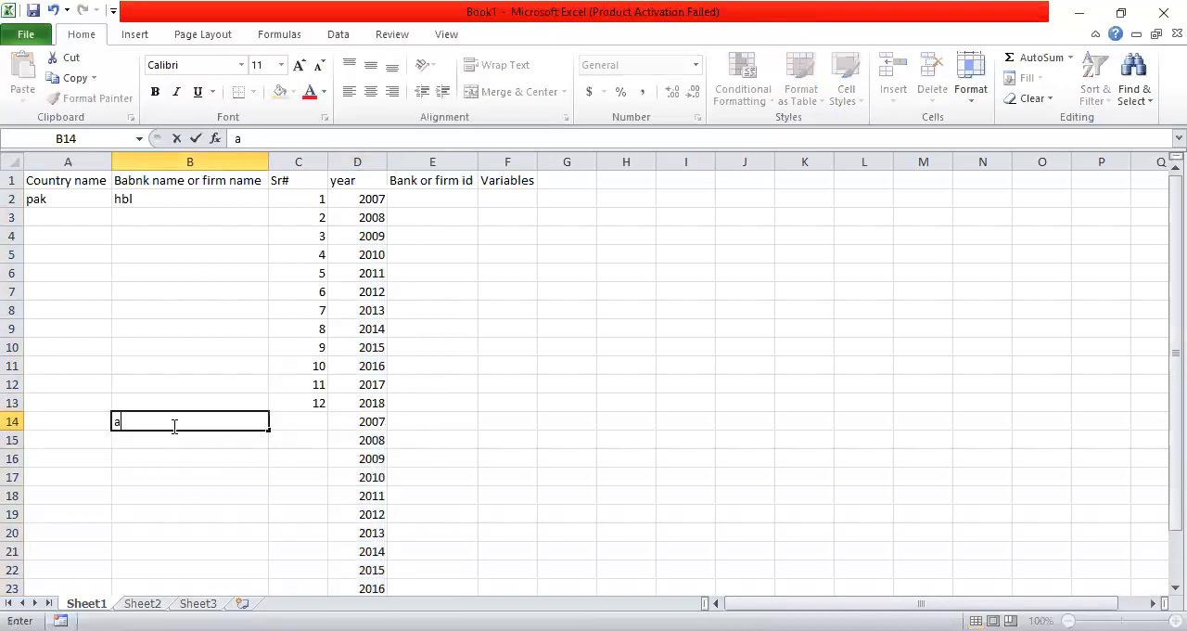
text(bk)
key(BackSpace)
text(l)
key(Left)
text(pak)
click(189, 407)
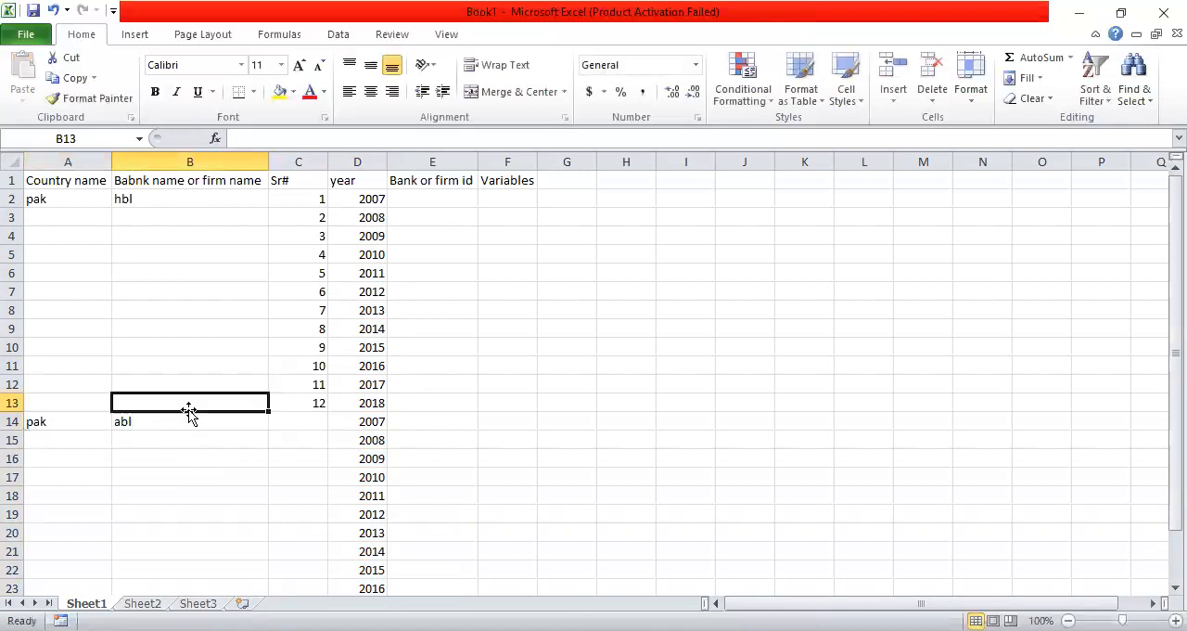
Copy "hbl" down from B2 to B13 and "abl" down from B14 to B25
click(188, 199)
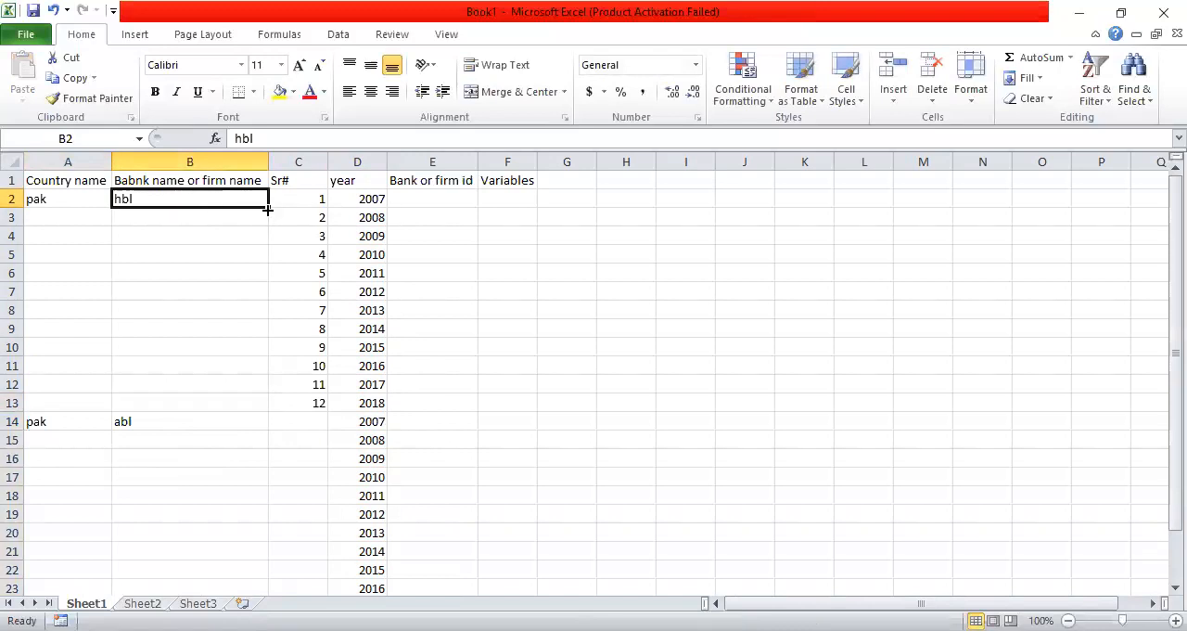
drag(267, 210, 269, 402)
scroll(207, 347, down, 2)
click(207, 312)
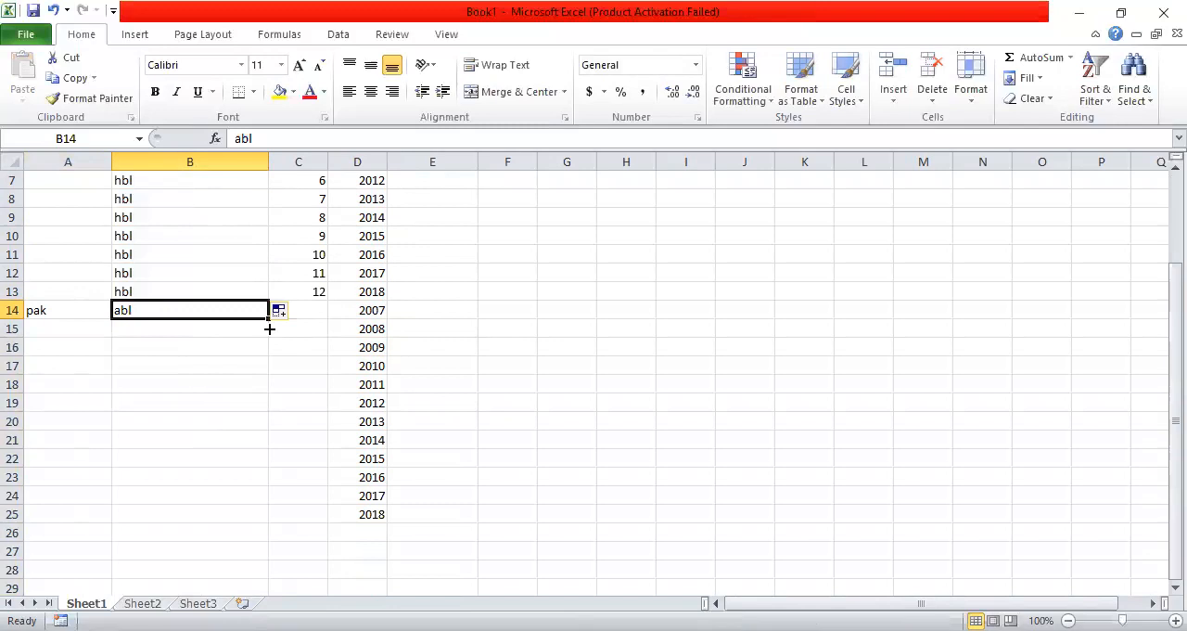
drag(269, 328, 269, 514)
Fill the serial numbers down from C13 to C25 as a series from 12 to 24
click(309, 293)
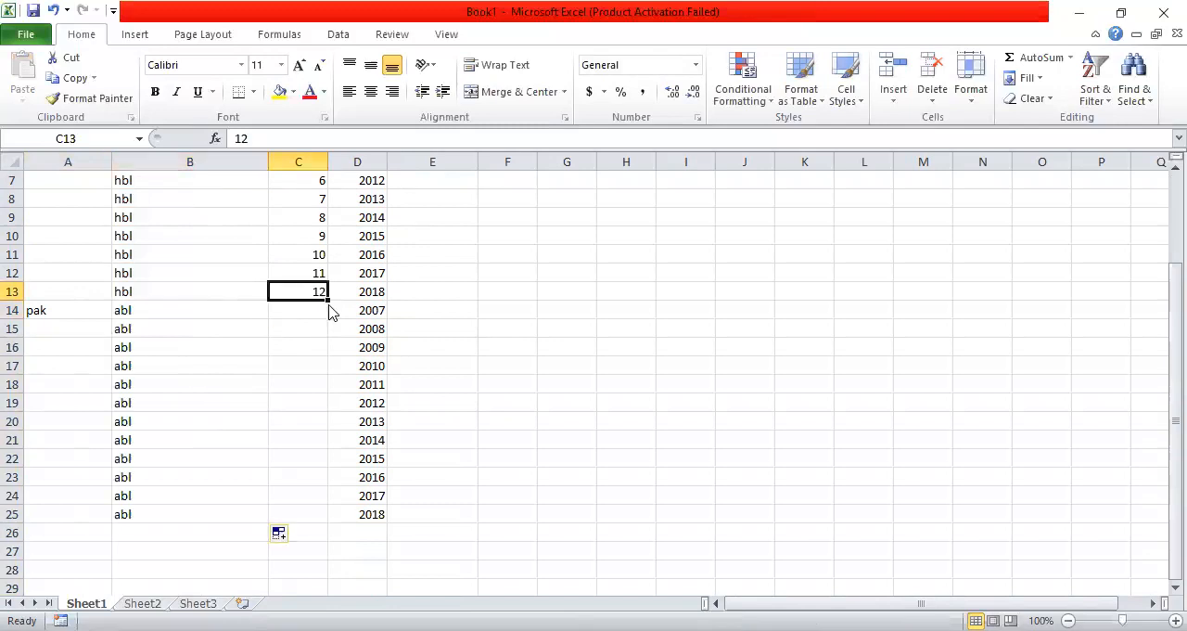
drag(328, 300, 331, 515)
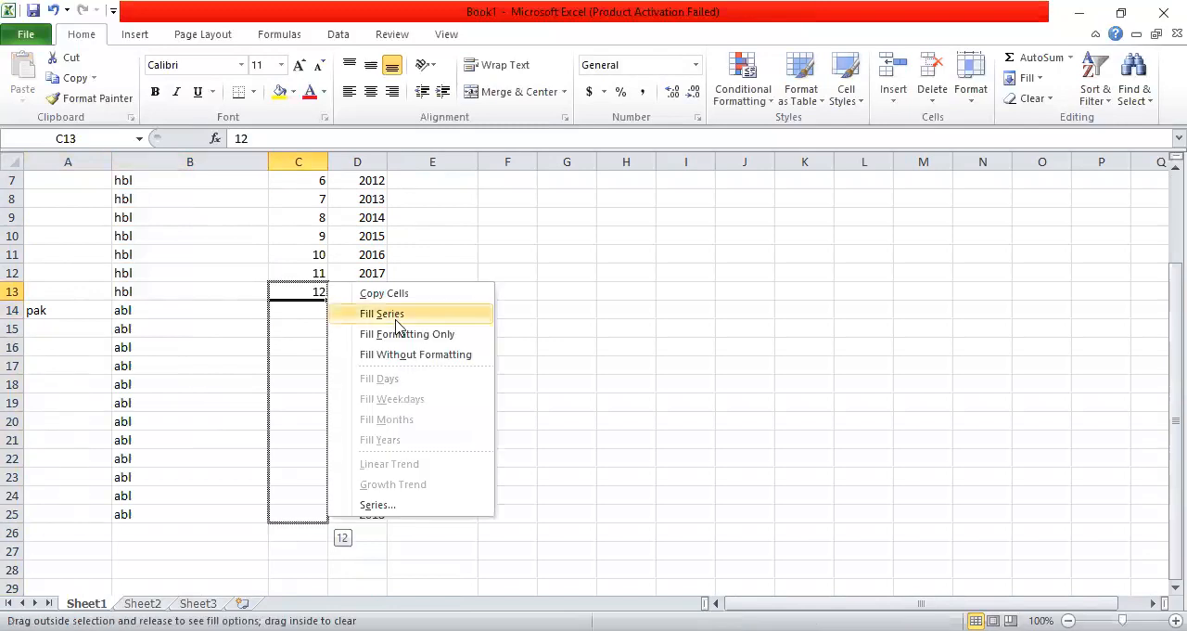
click(396, 315)
click(315, 529)
click(315, 515)
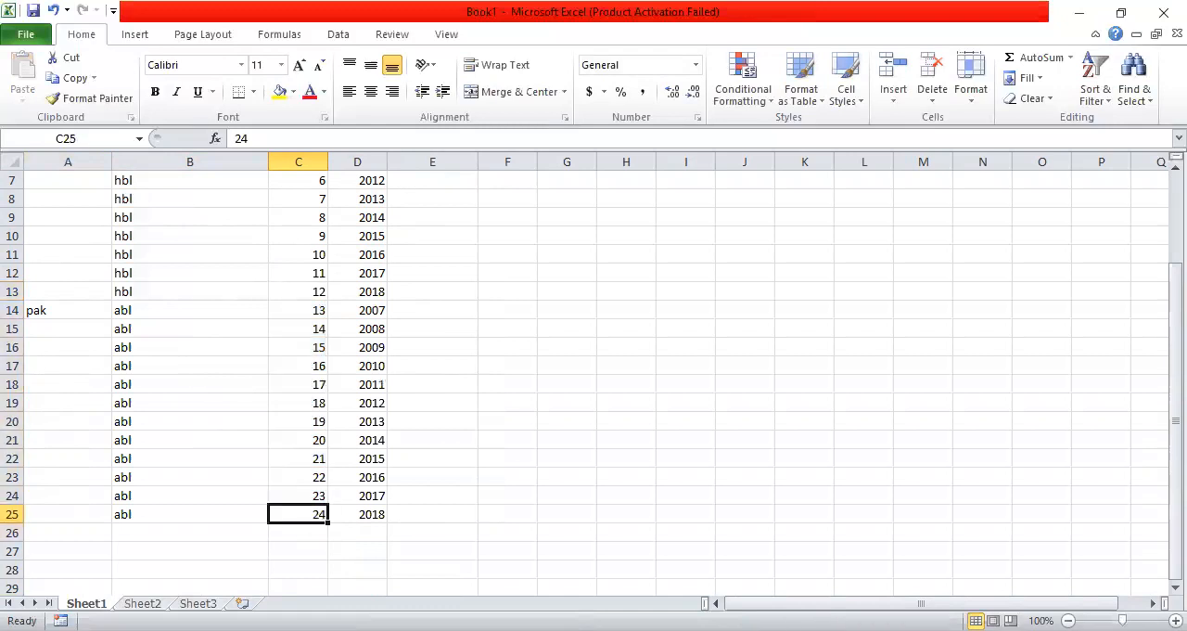
Enter bank id 1 in cell E2 and copy it down to E13 for the hbl rows
scroll(742, 429, up, 2)
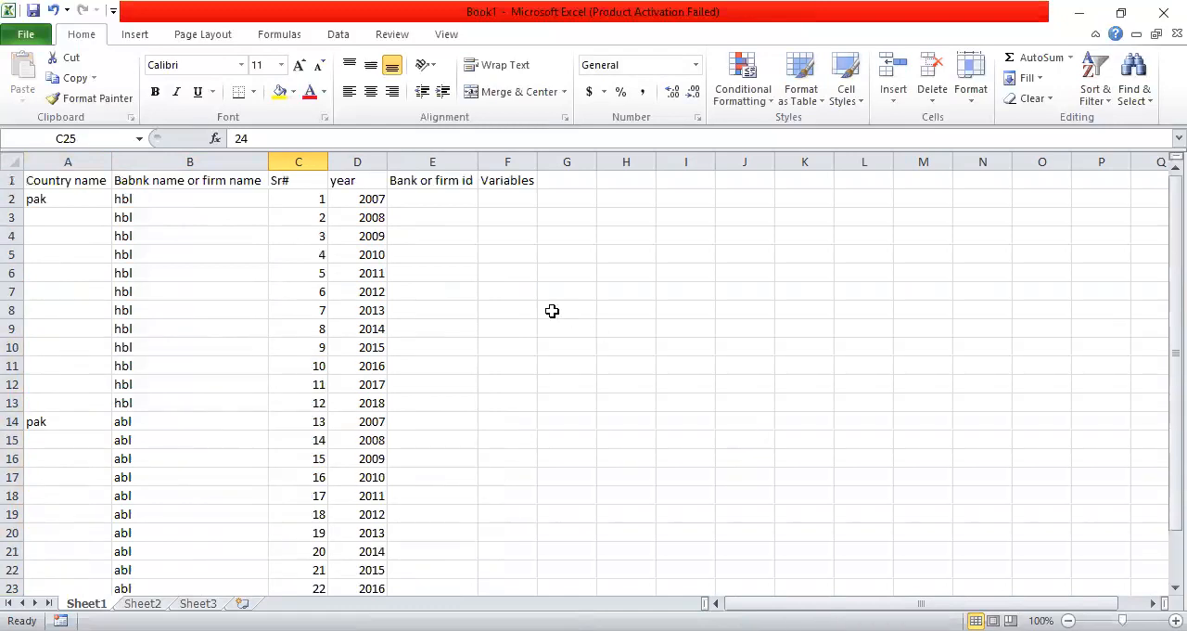
click(445, 197)
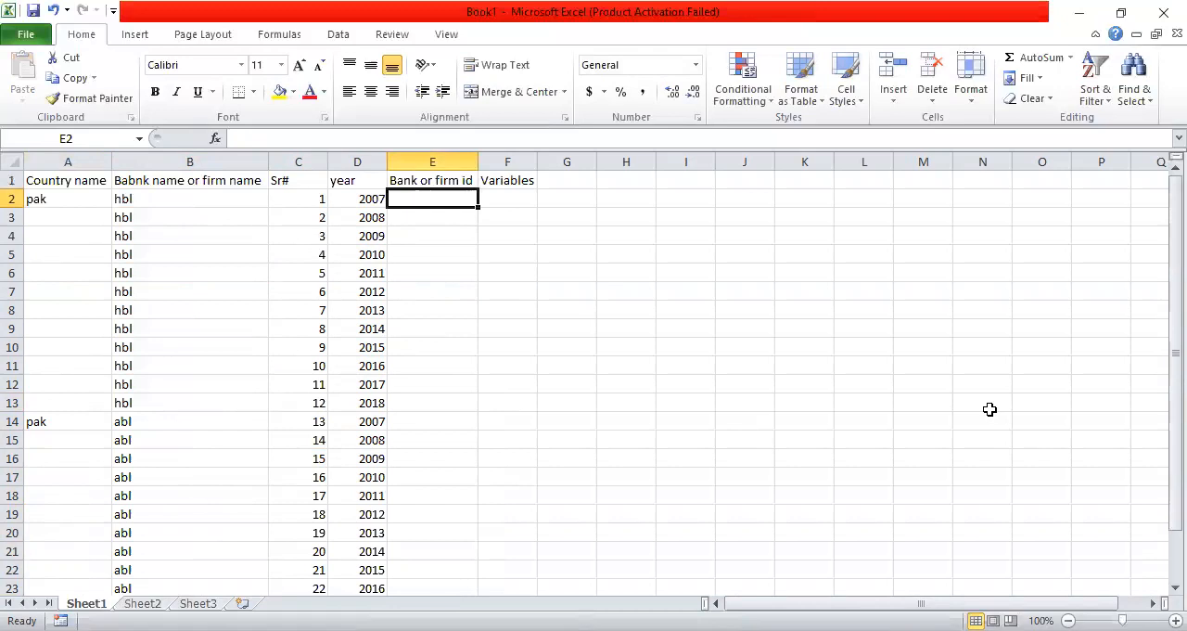
text(1)
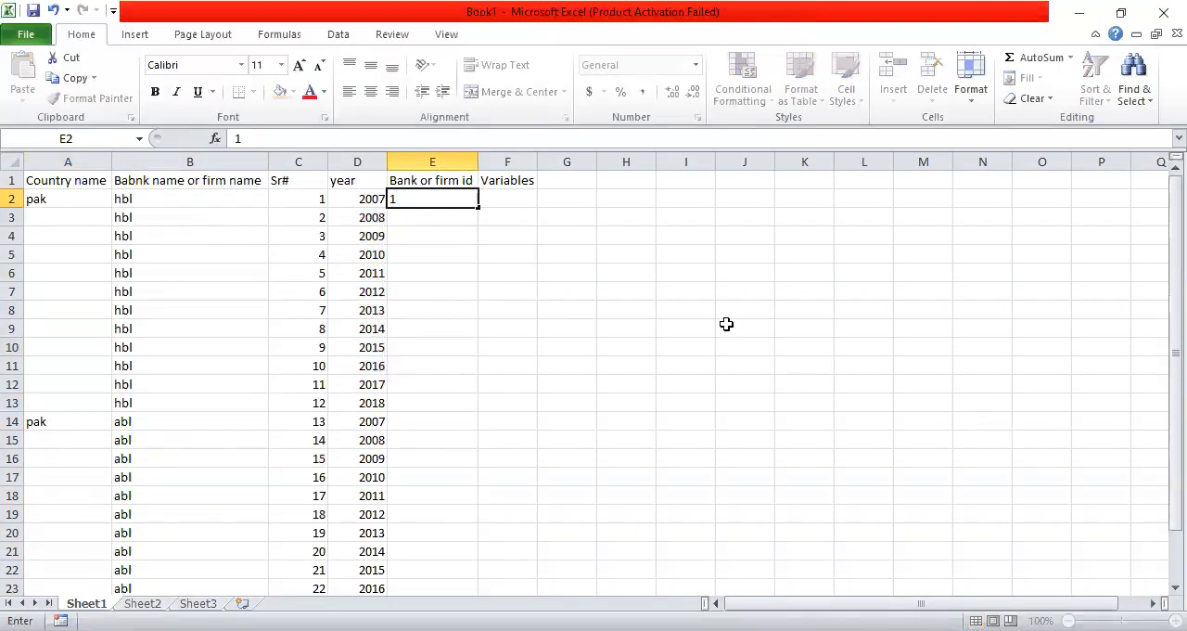
click(478, 210)
drag(478, 212, 467, 414)
click(424, 358)
Enter bank id 2 in cell E14 and copy it down to E25 for the abl rows
click(433, 434)
click(441, 423)
text(2)
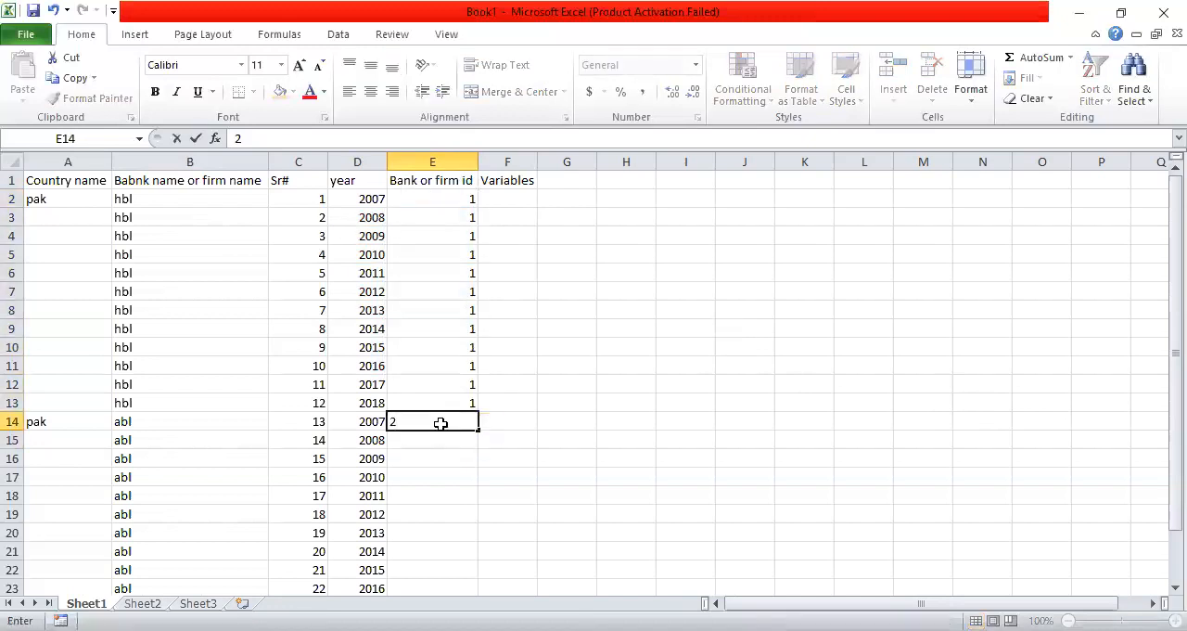
scroll(454, 306, down, 2)
drag(478, 321, 478, 516)
click(863, 342)
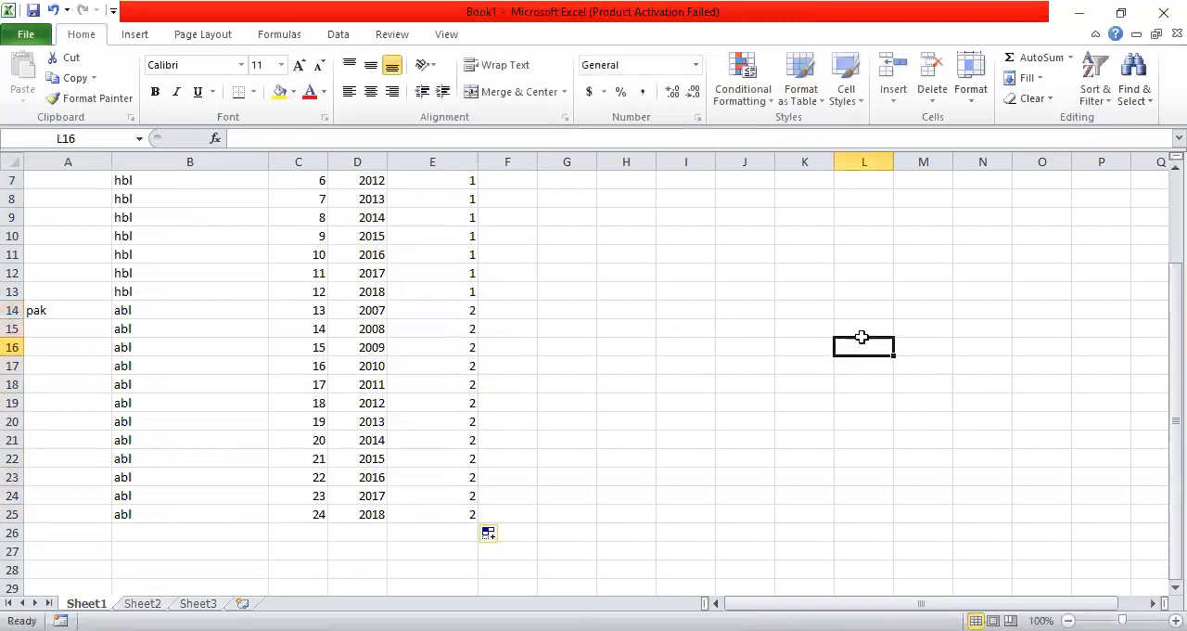
Switch to Adobe Acrobat Reader and examine the article's section 3.2 Variables and the measurement of non-performing loans in Table III
scroll(862, 340, up, 2)
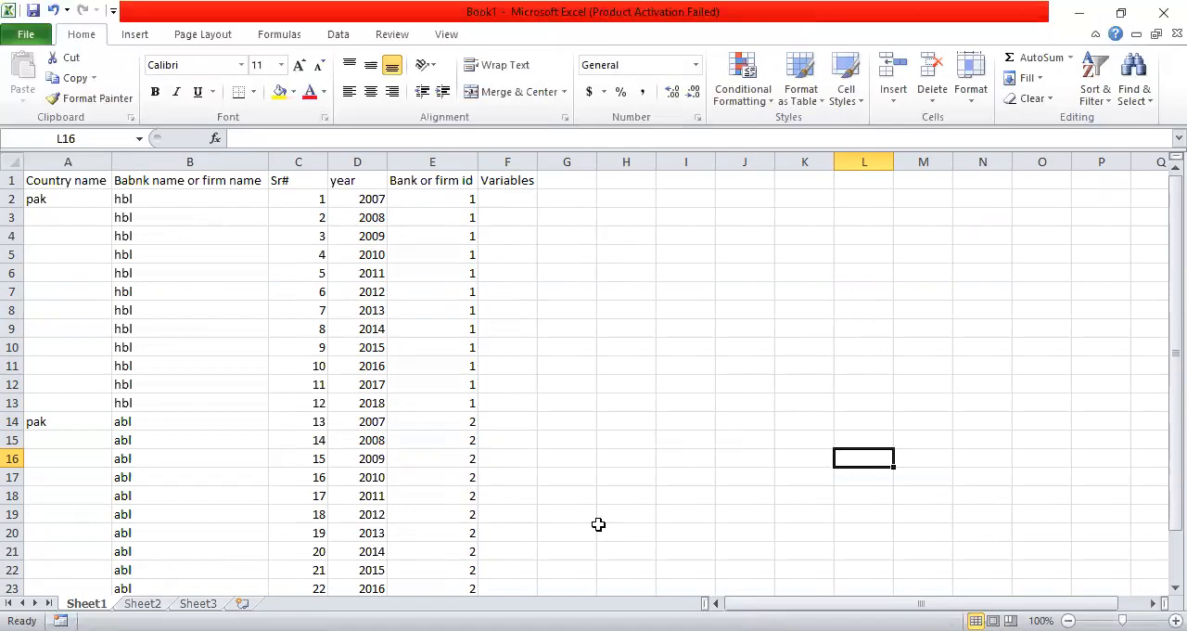
key(alt+Tab)
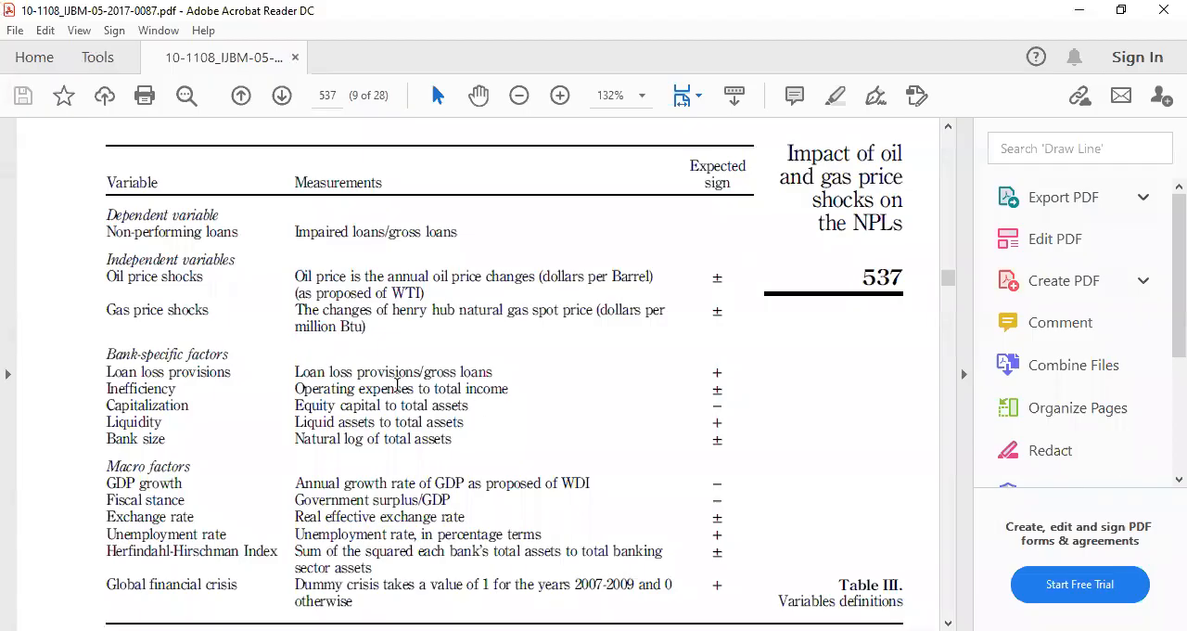
scroll(400, 392, up, 10)
scroll(400, 392, up, 10)
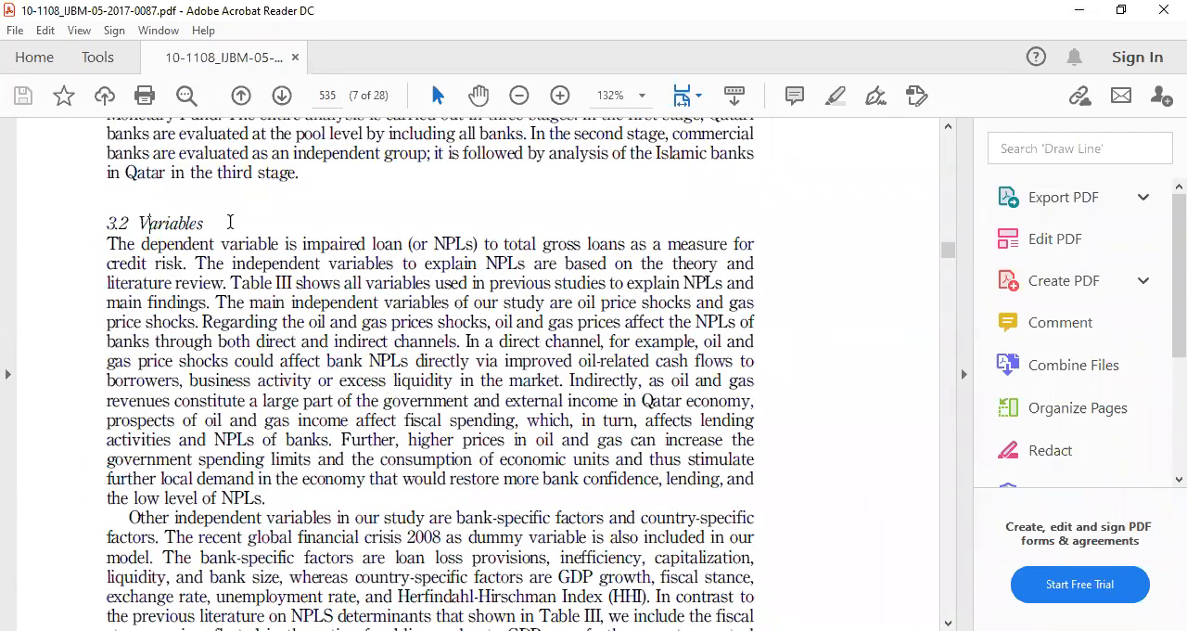
drag(138, 223, 278, 244)
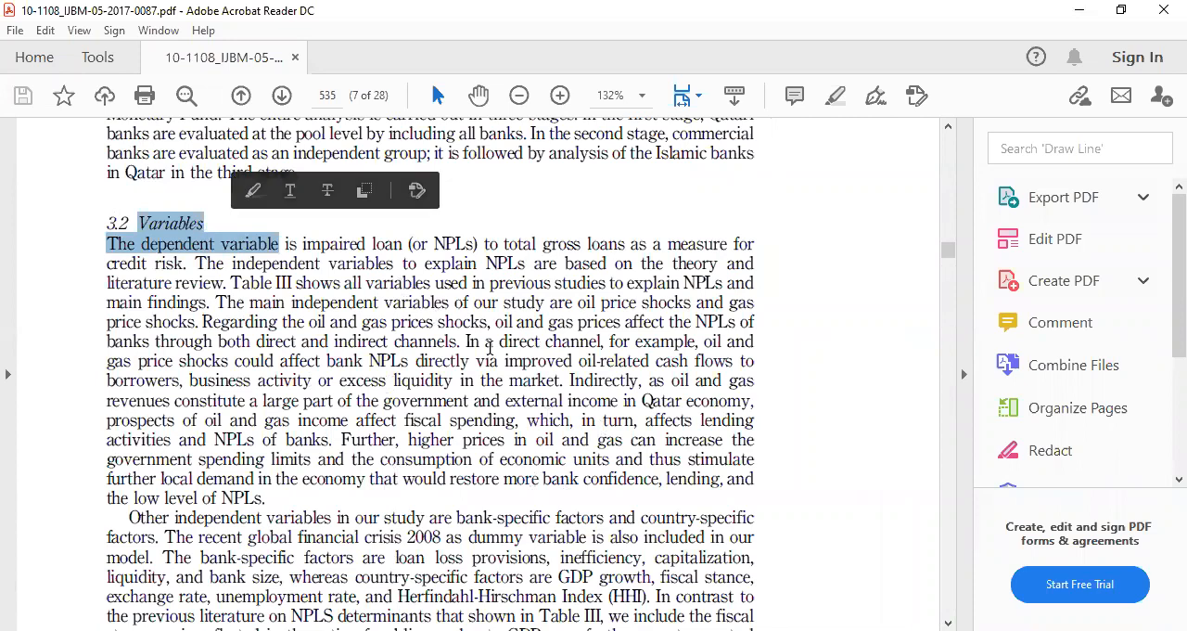
click(449, 446)
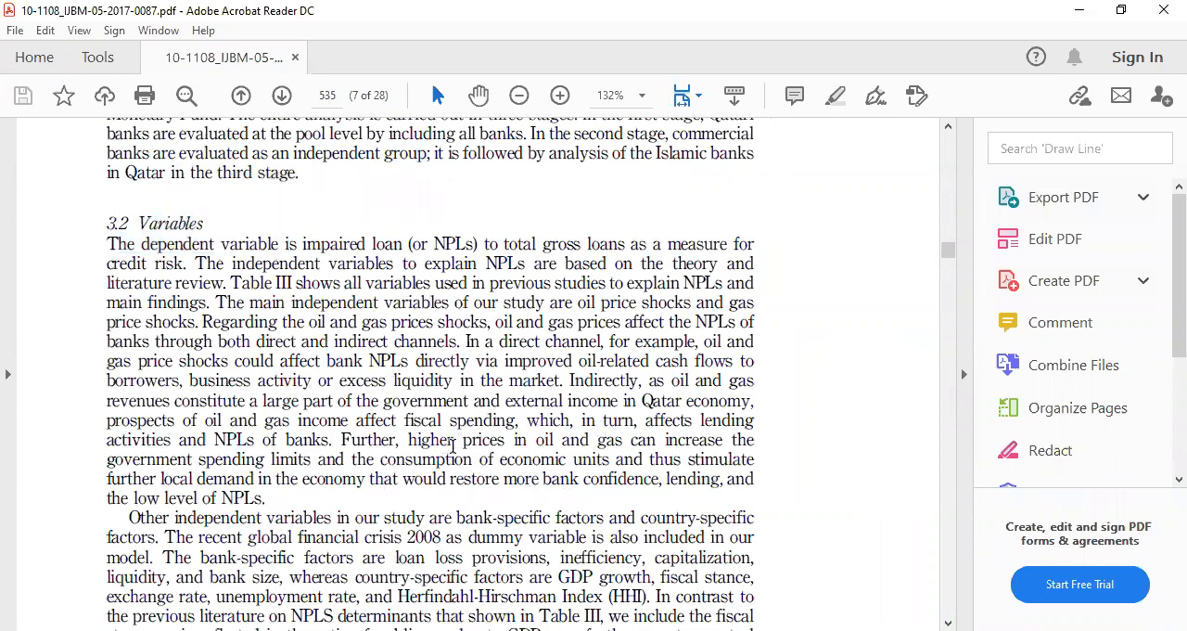
scroll(453, 447, down, 10)
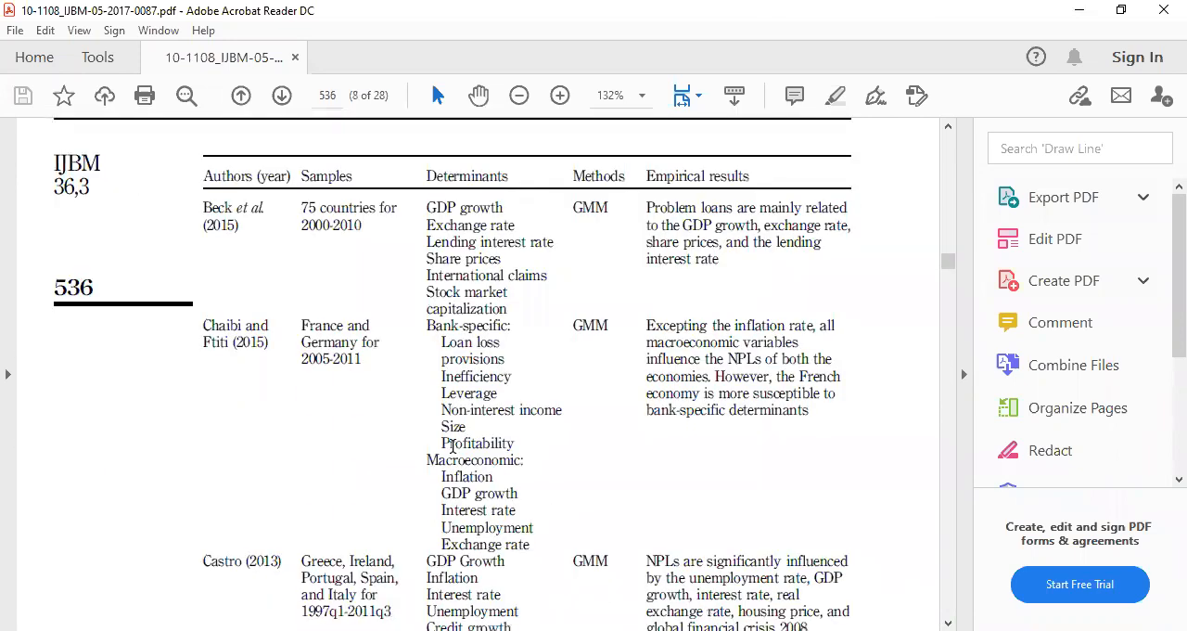
scroll(453, 446, down, 15)
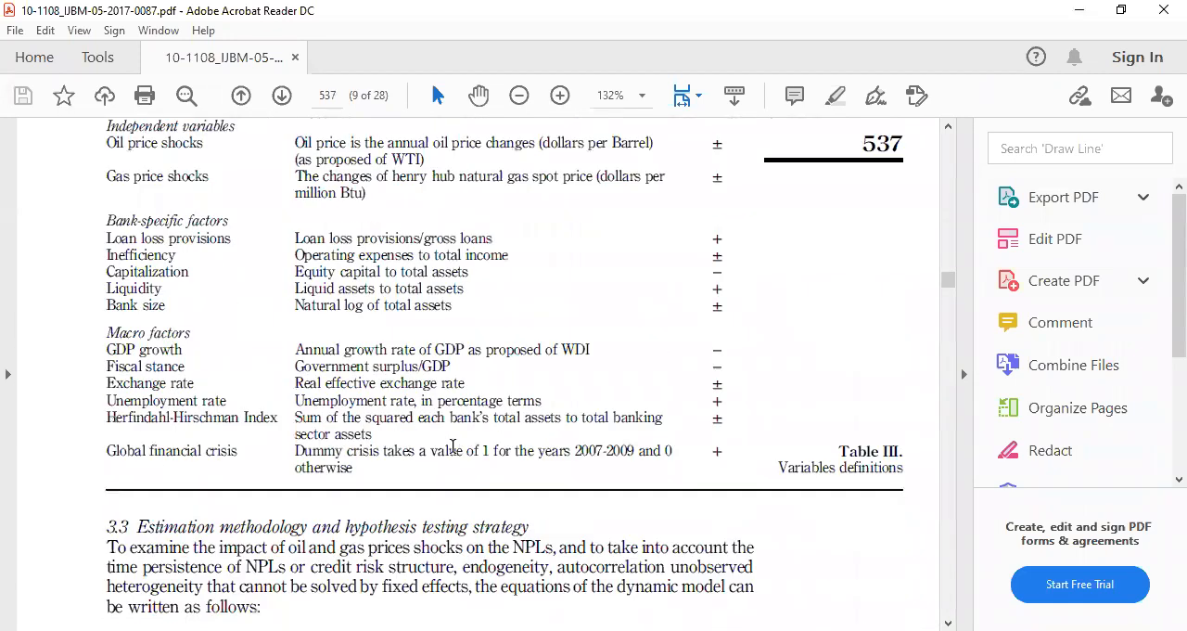
scroll(453, 446, up, 2)
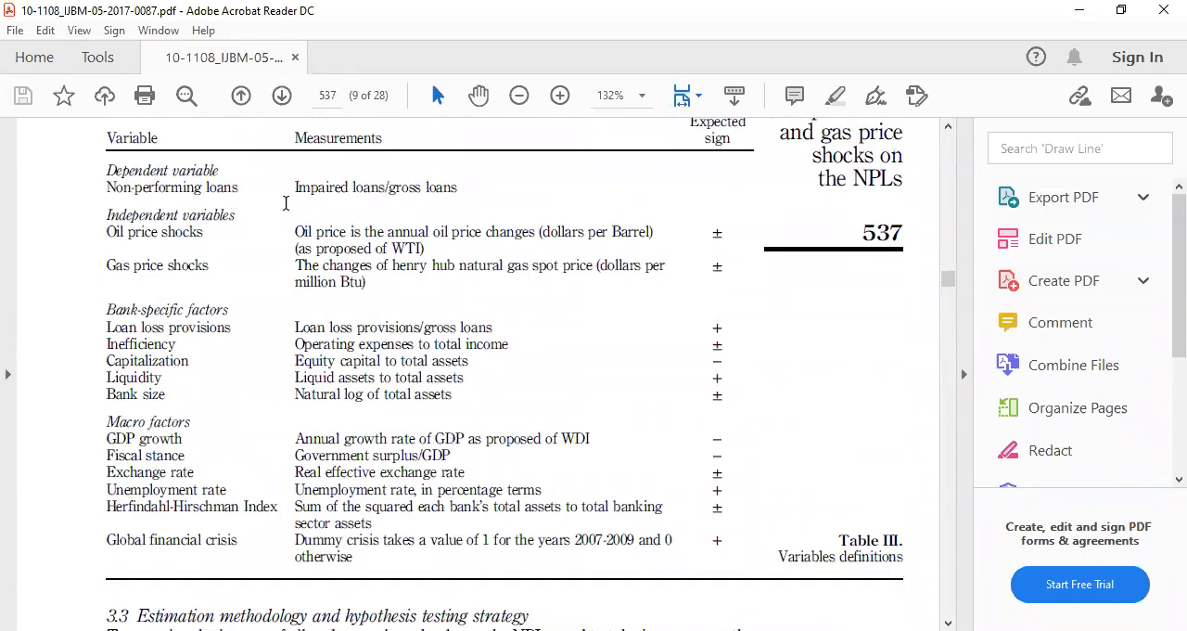
drag(242, 166, 186, 197)
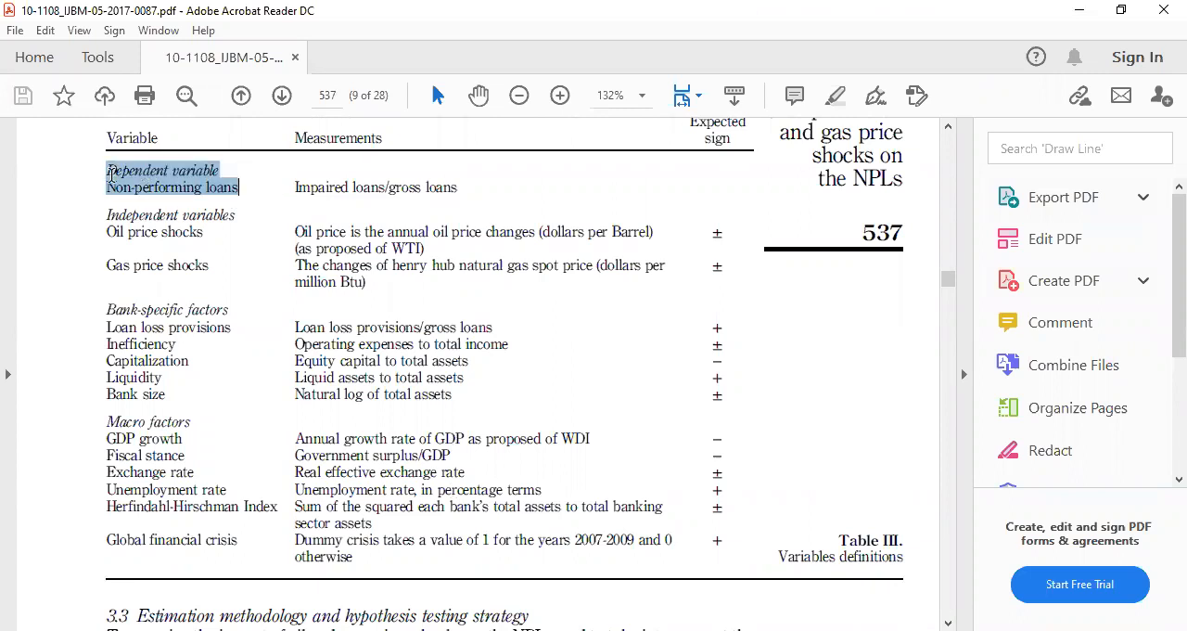
click(389, 188)
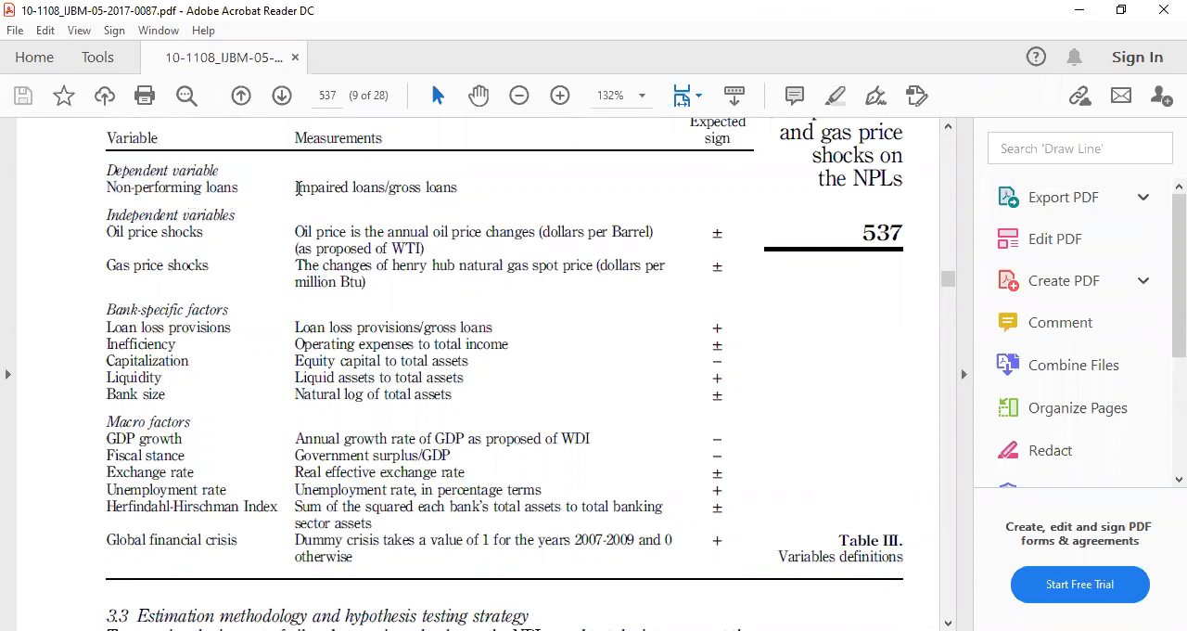
drag(294, 188, 364, 189)
click(395, 184)
Return to Excel, replace the Variables heading in F1 with "npl", and enter the headings "grossloan" in G1 and "npl" in H1
key(alt+Tab)
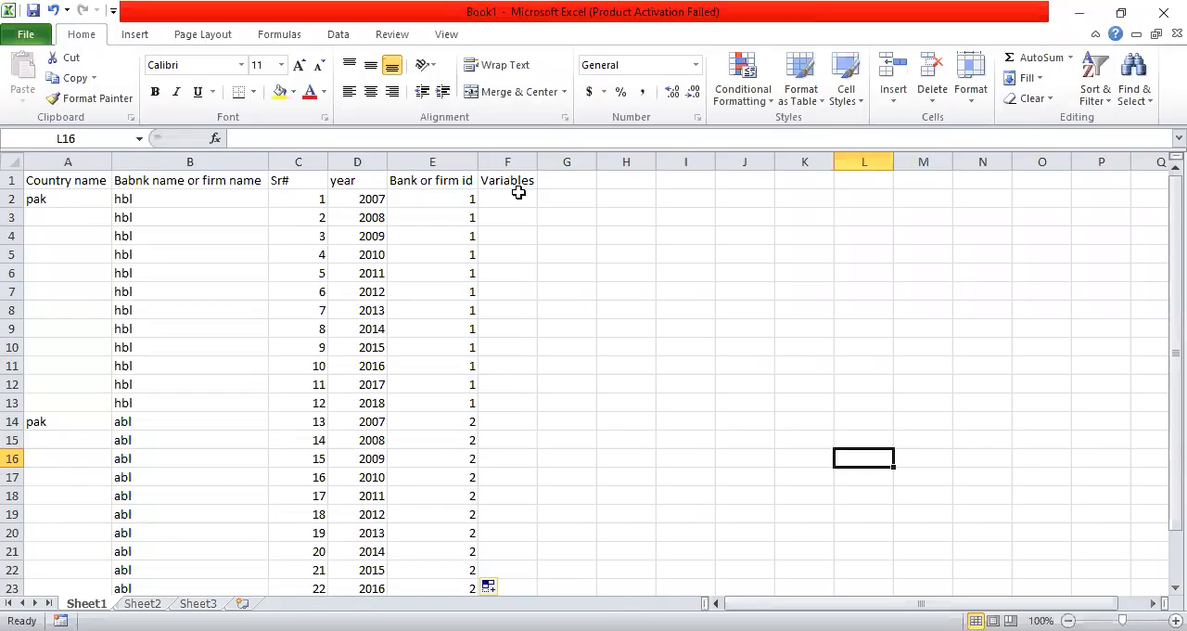
click(512, 185)
key(Delete)
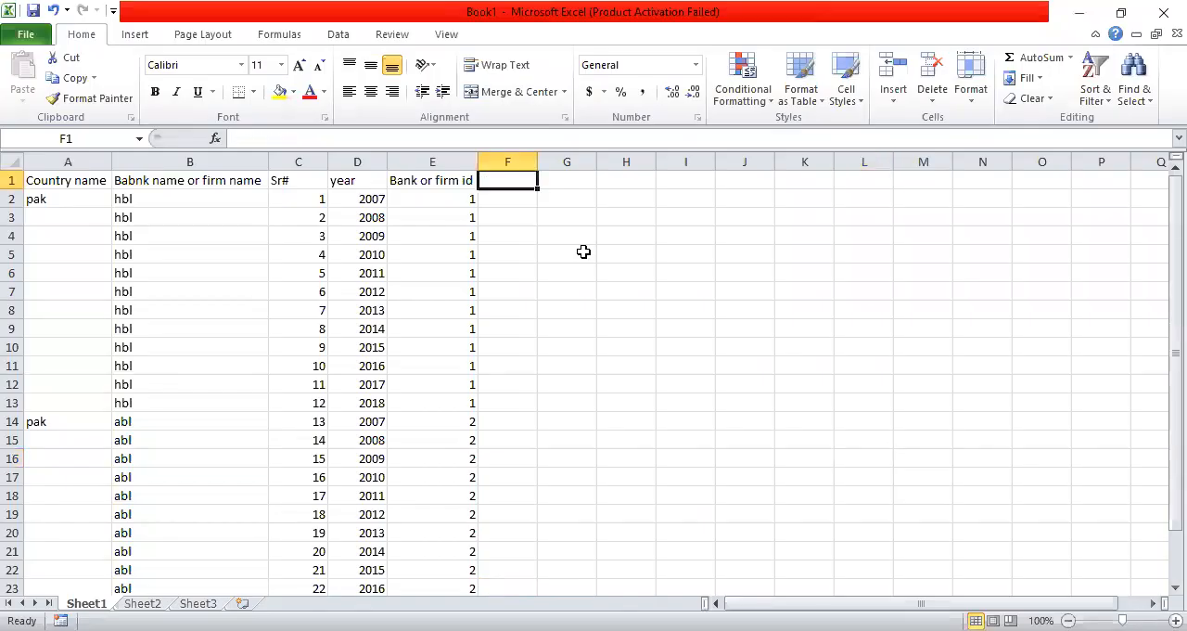
text(npl)
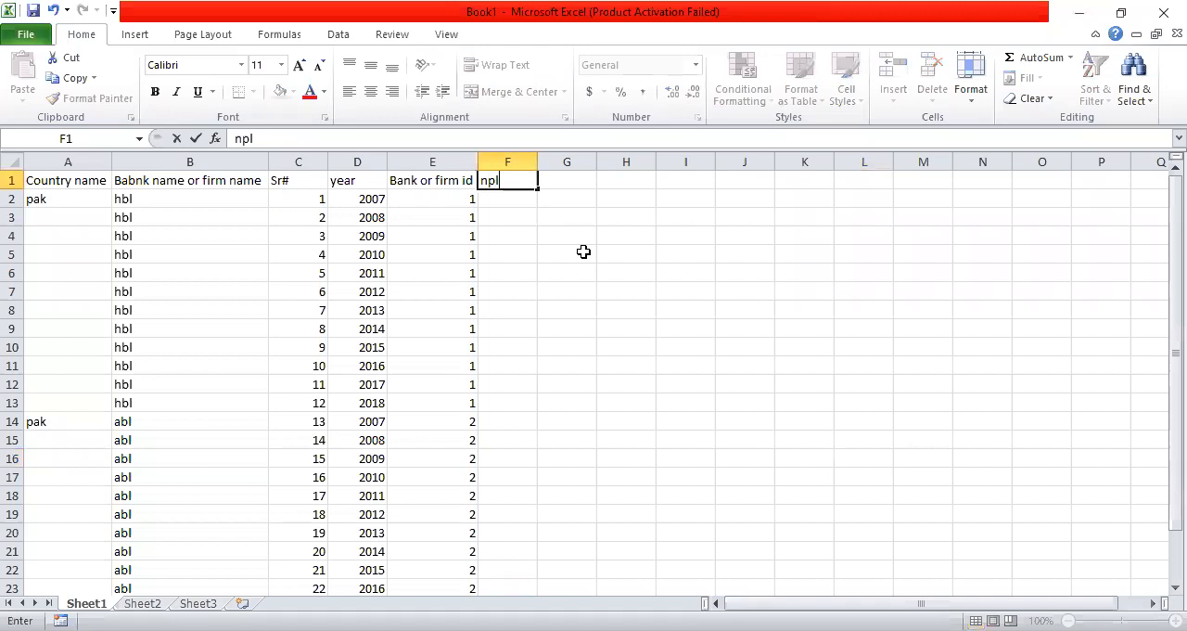
key(Tab)
text(gros)
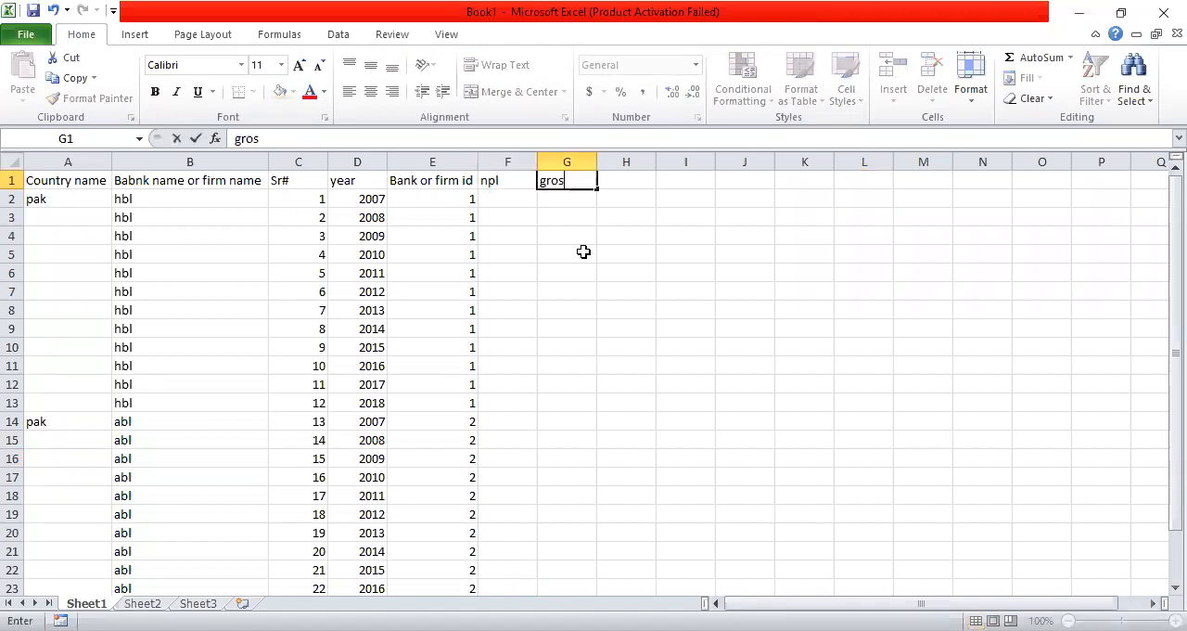
text(sloan)
key(Tab)
text(=)
key(BackSpace)
text(npl)
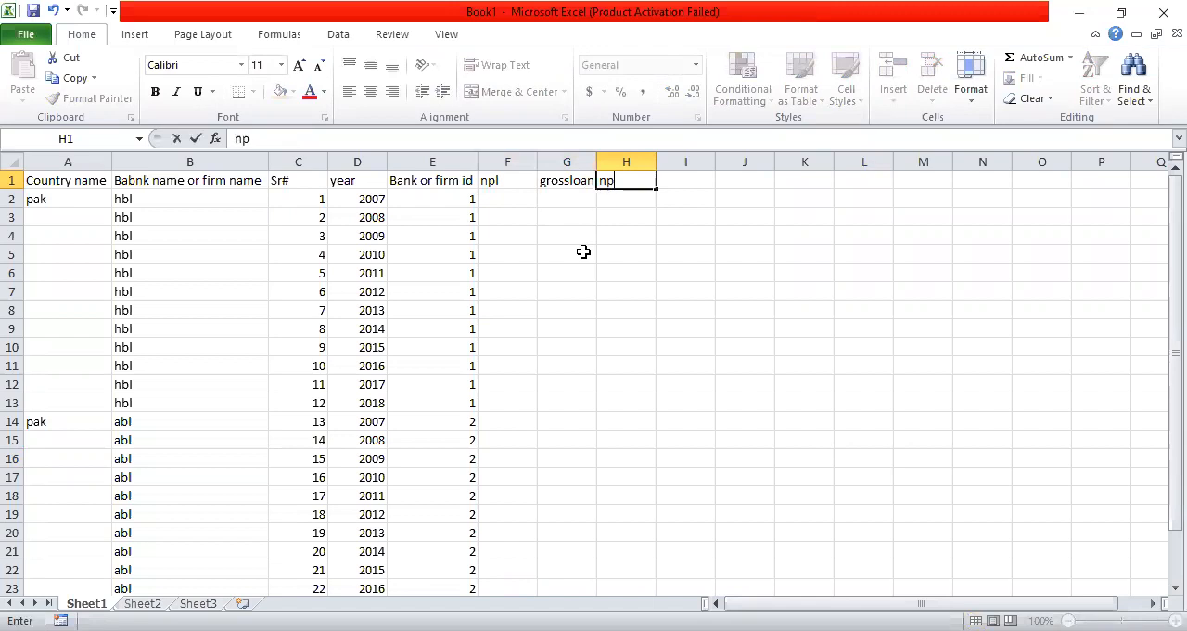
key(Return)
Try the ratio formula =F2/G2 in cell H2
text(=)
key(Left)
key(Left)
text(/)
key(Left)
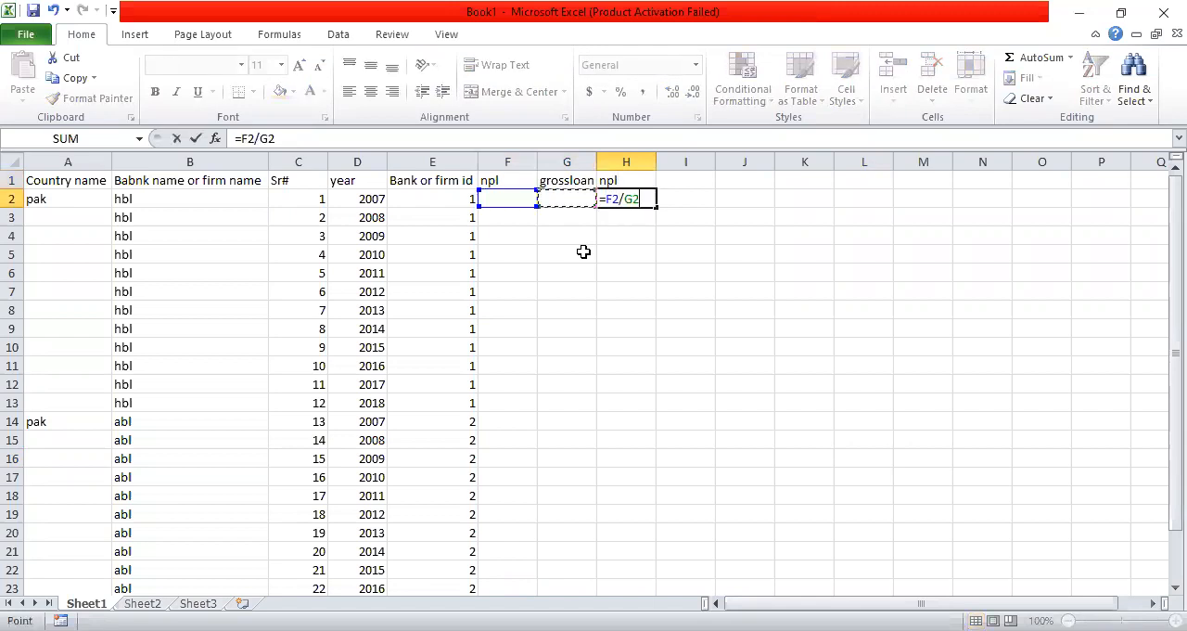
key(Return)
Delete the ratio formula from cell H2
click(522, 196)
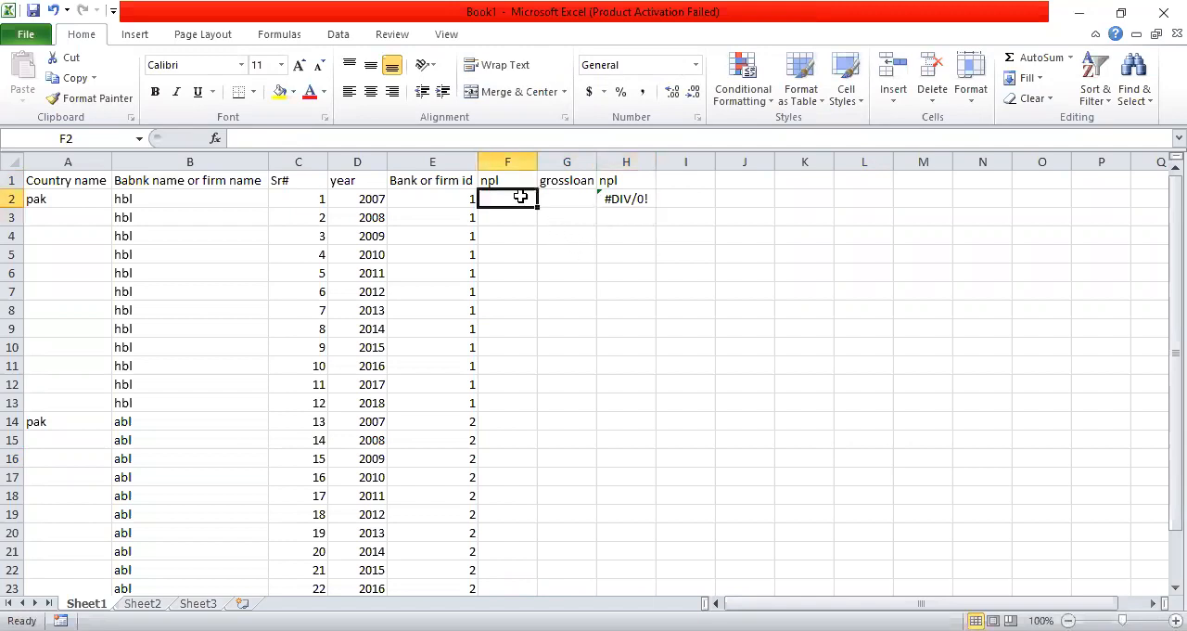
click(631, 198)
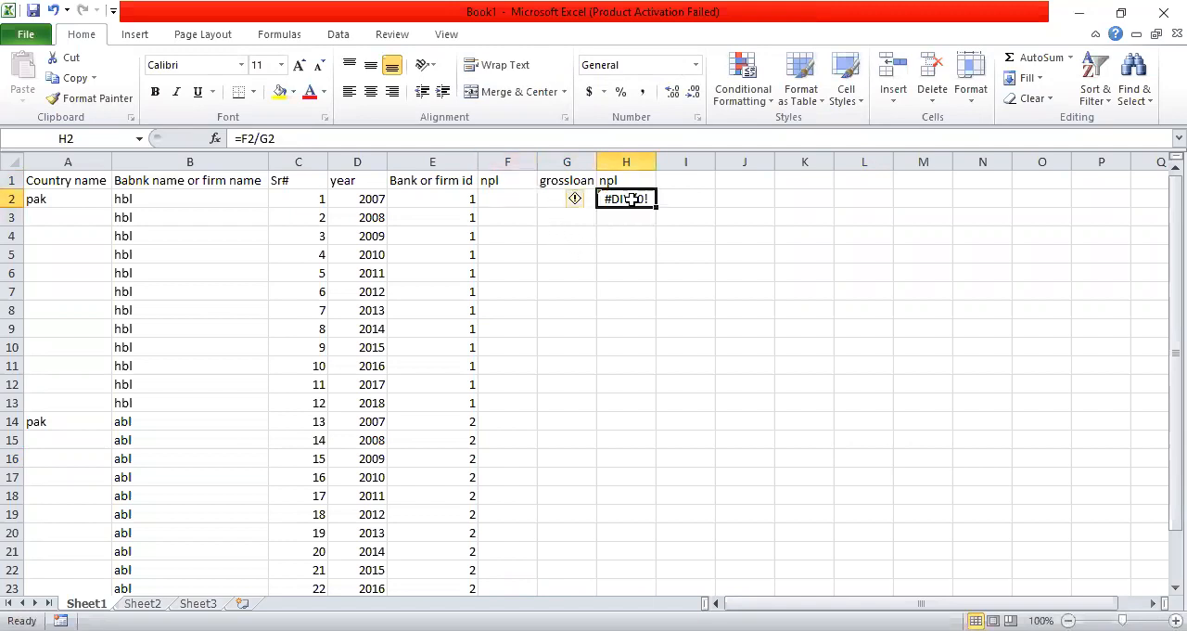
key(Delete)
Enter "notes" in cells F2 and G2 under the npl and grossloan headings
click(528, 182)
drag(528, 182, 546, 204)
click(494, 202)
click(530, 201)
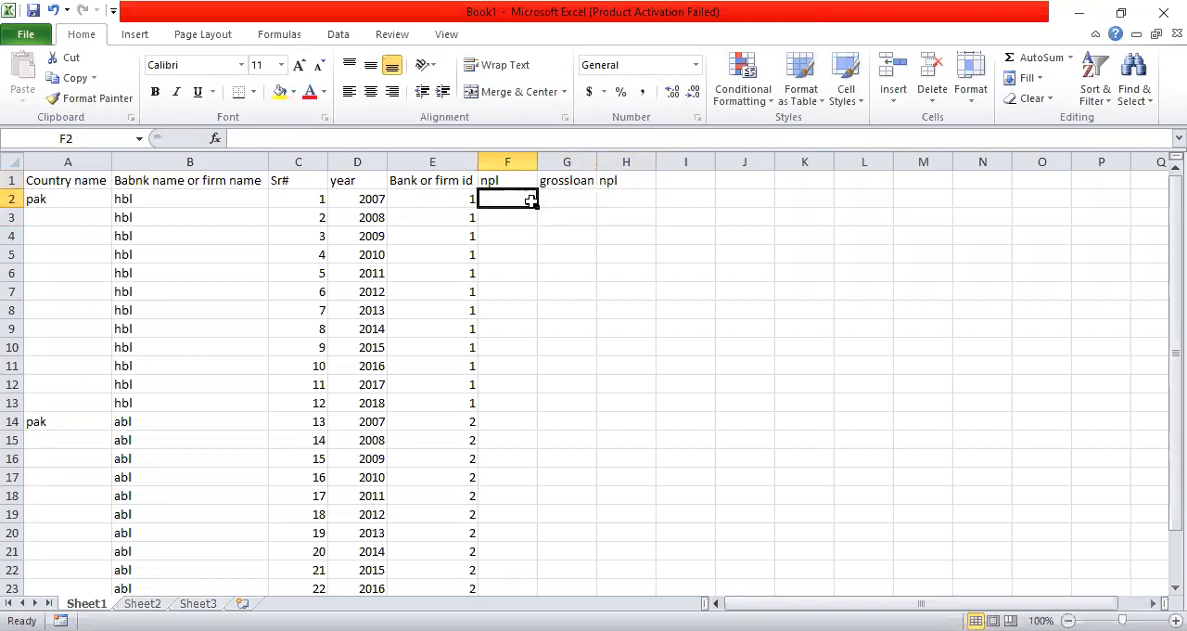
text(notes)
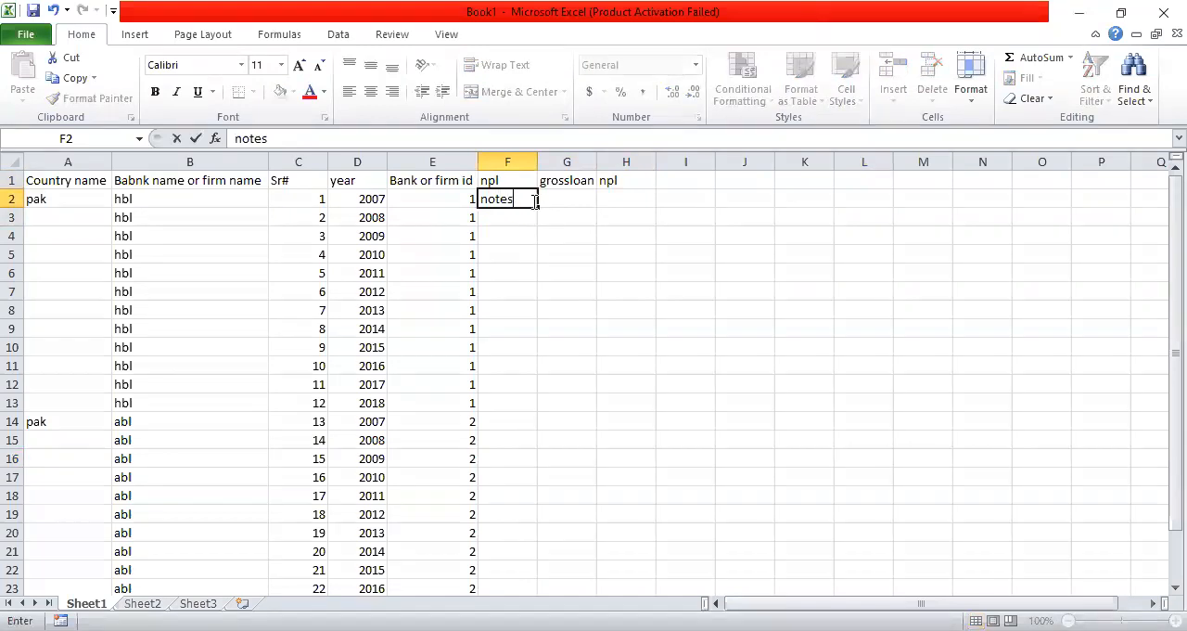
key(Tab)
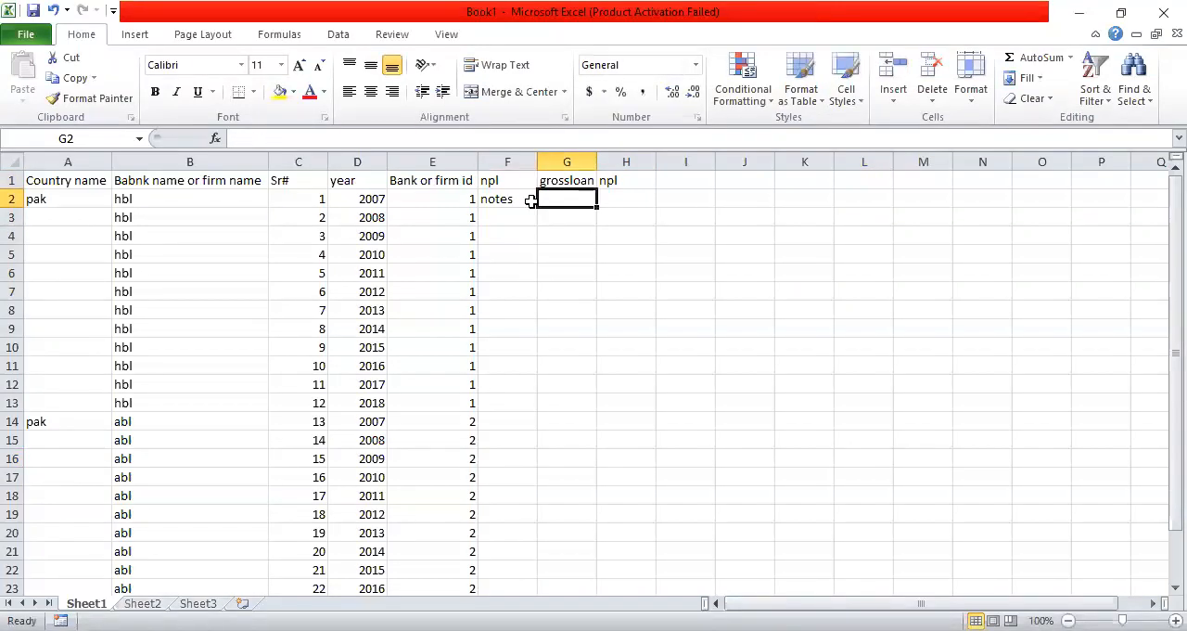
text(notes)
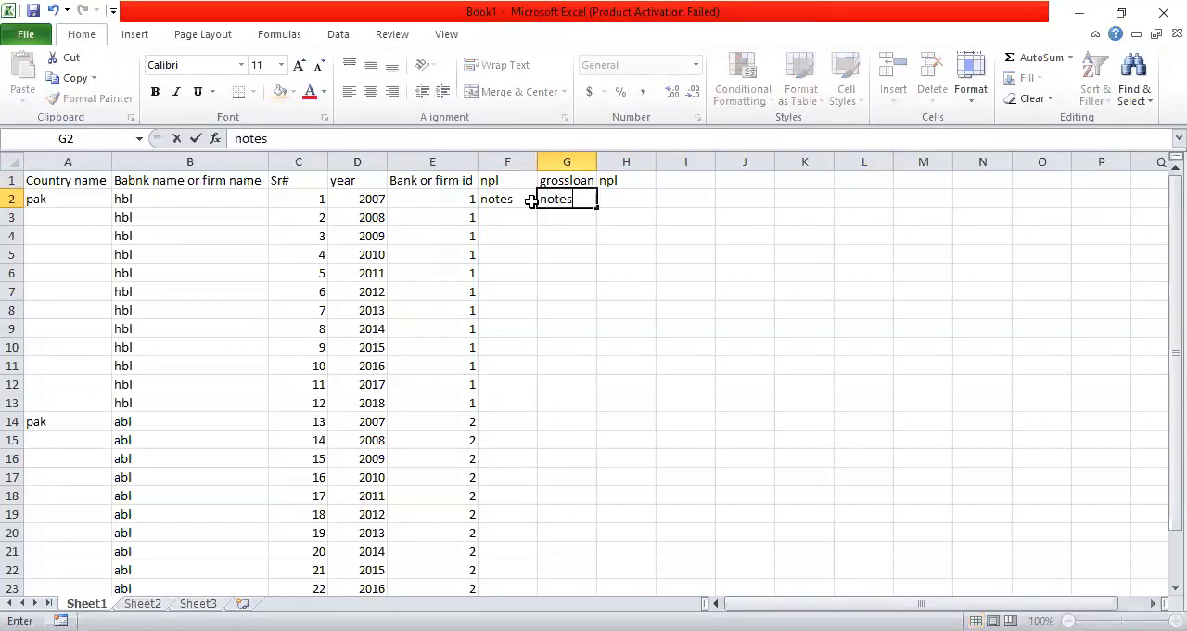
click(549, 308)
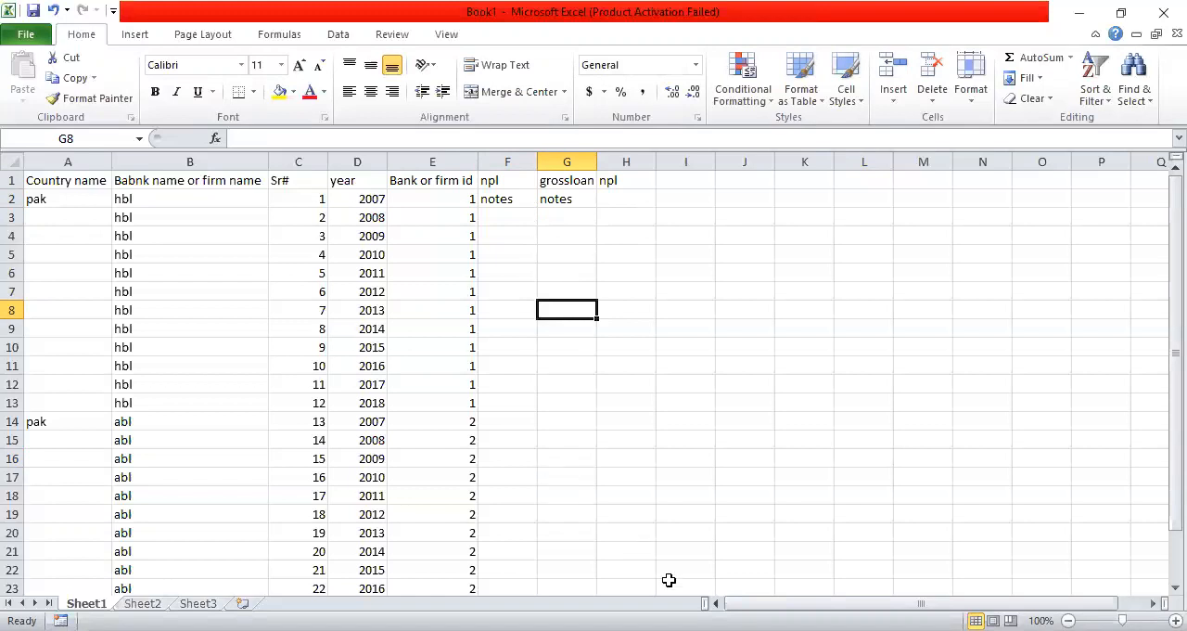
Switch to the research article in Adobe Acrobat Reader and examine how Capitalization is measured in the variable definitions table
key(alt+Tab)
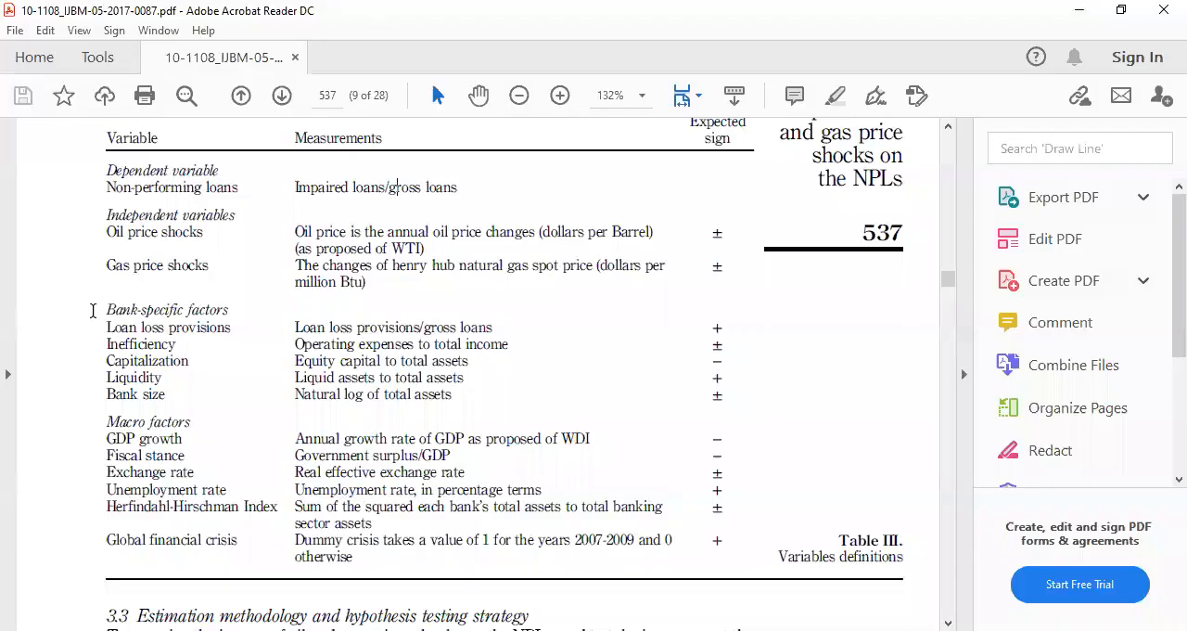
drag(100, 361, 198, 361)
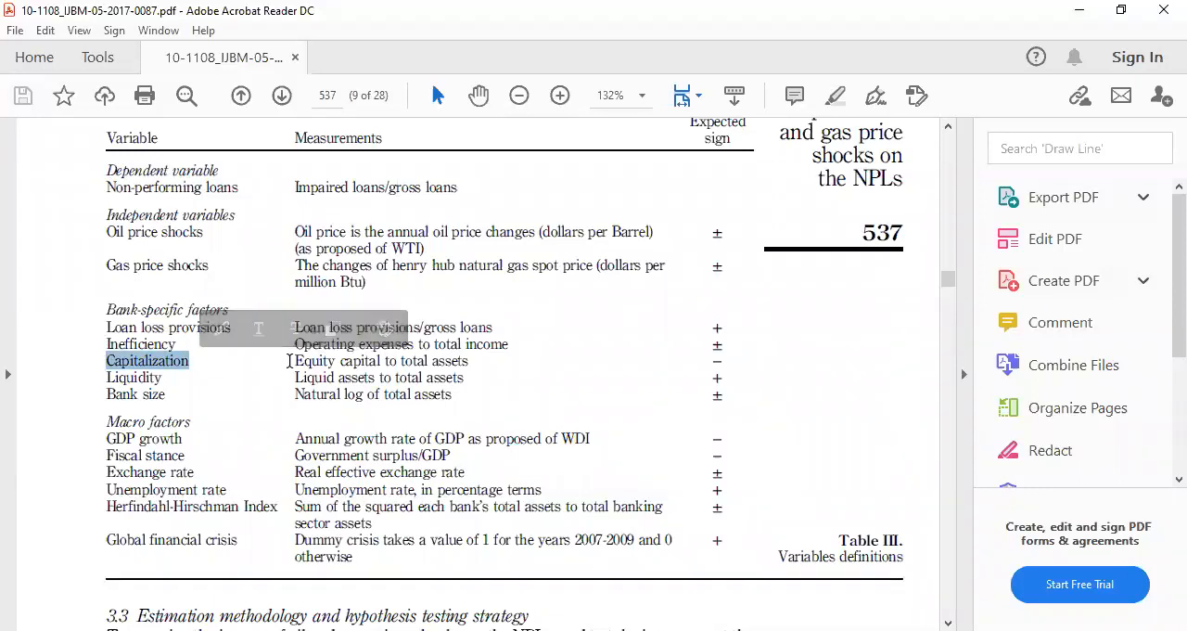
drag(289, 362, 326, 363)
click(295, 361)
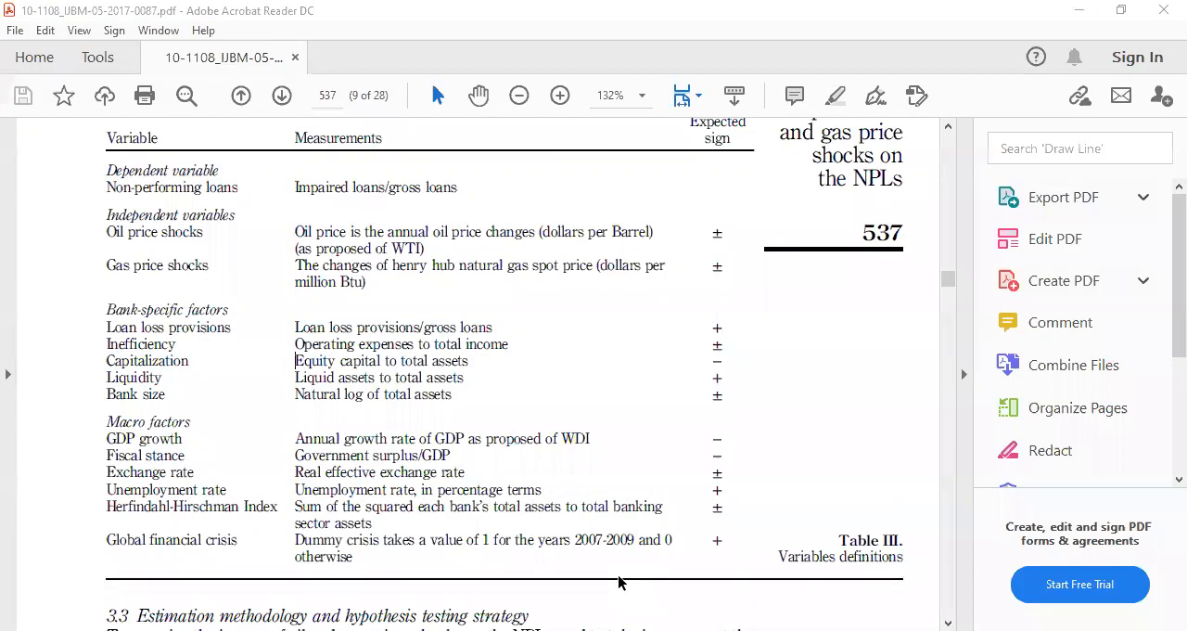
Return to Excel and enter the headings "equity" in I1, "asset" in J1 and "cap" in K1
key(alt+Tab)
text(equity)
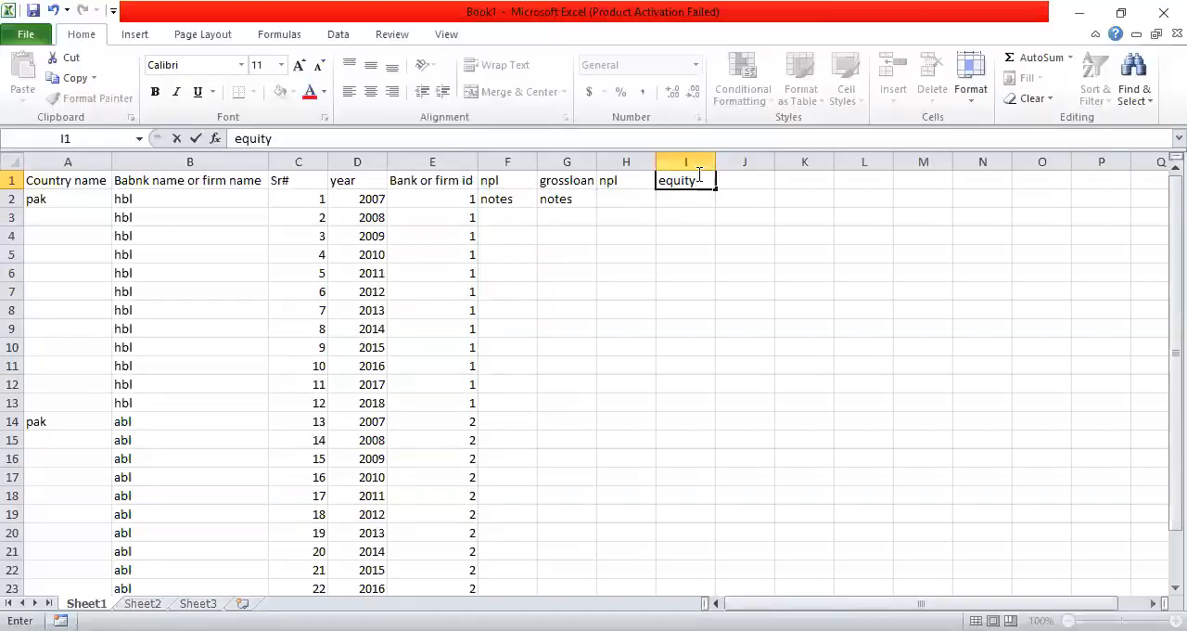
key(Tab)
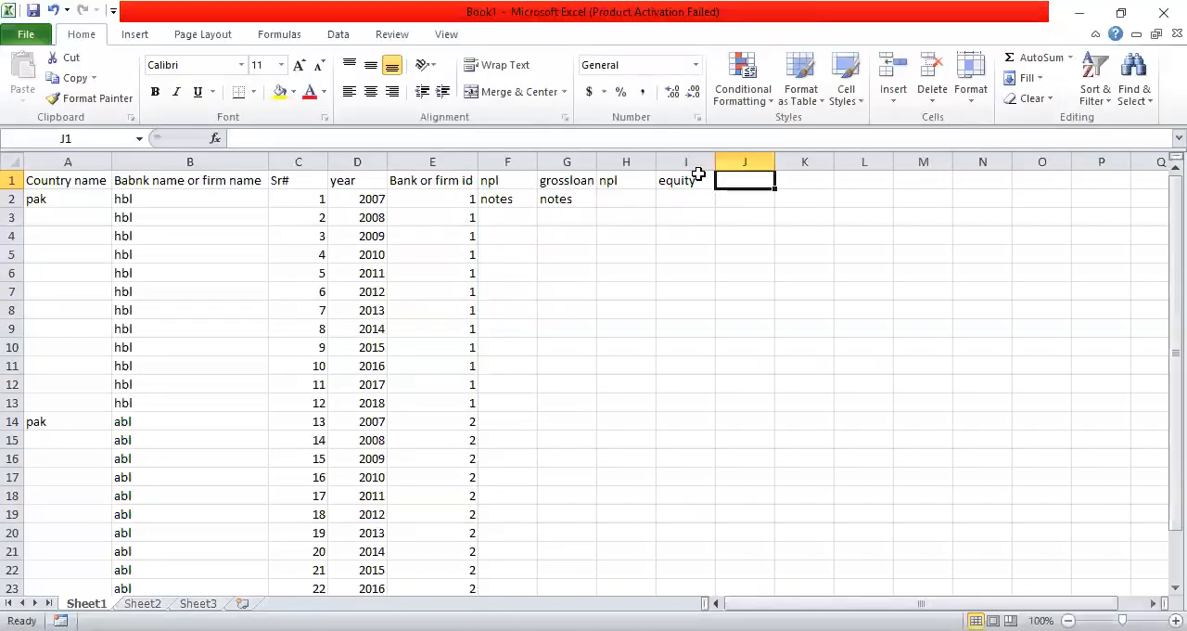
text(assw)
key(BackSpace)
text(et)
key(Tab)
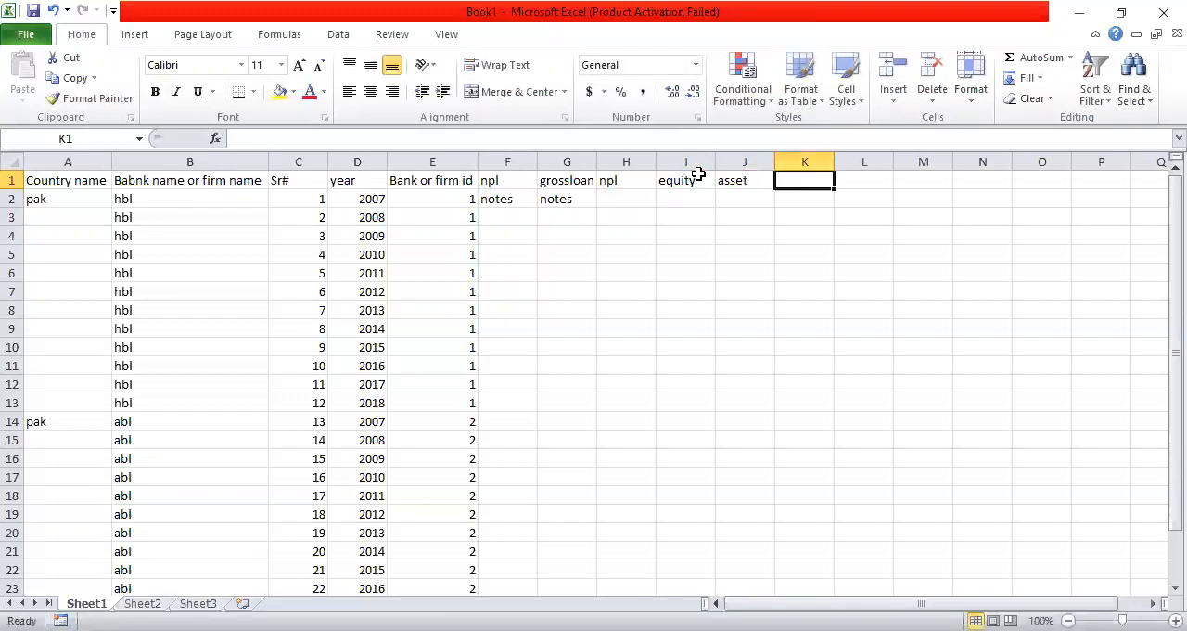
text(=)
key(BackSpace)
text(cap)
key(Return)
Enter the capitalization ratio formula =I2/J2 in cell K2
text(=)
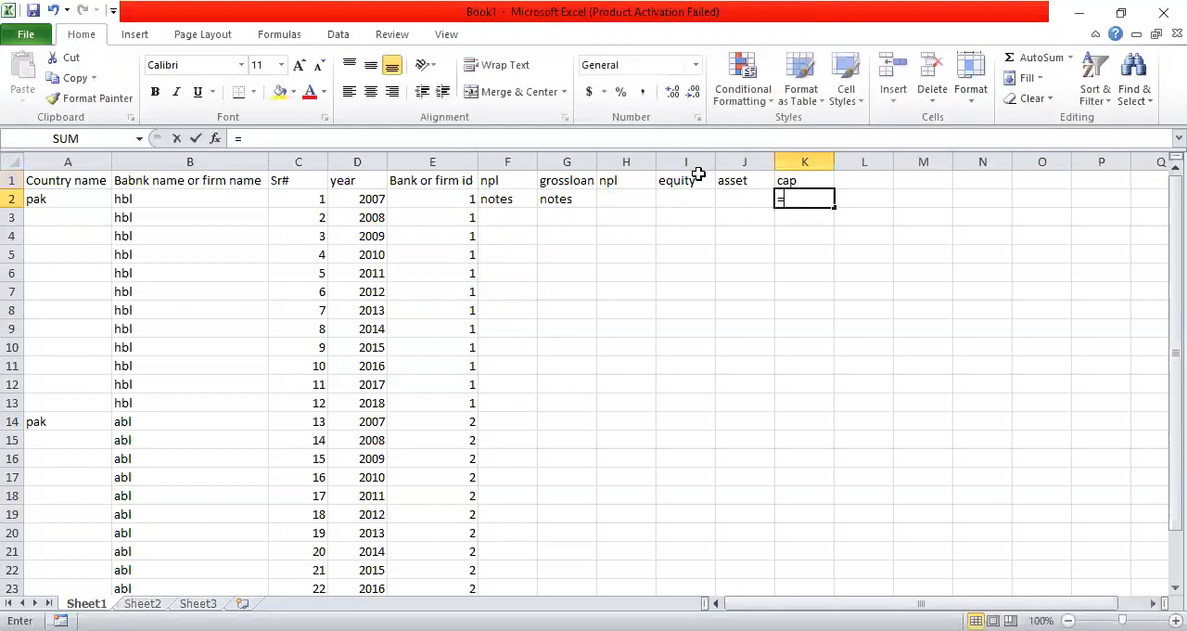
key(Left)
key(Left)
text(/)
key(Left)
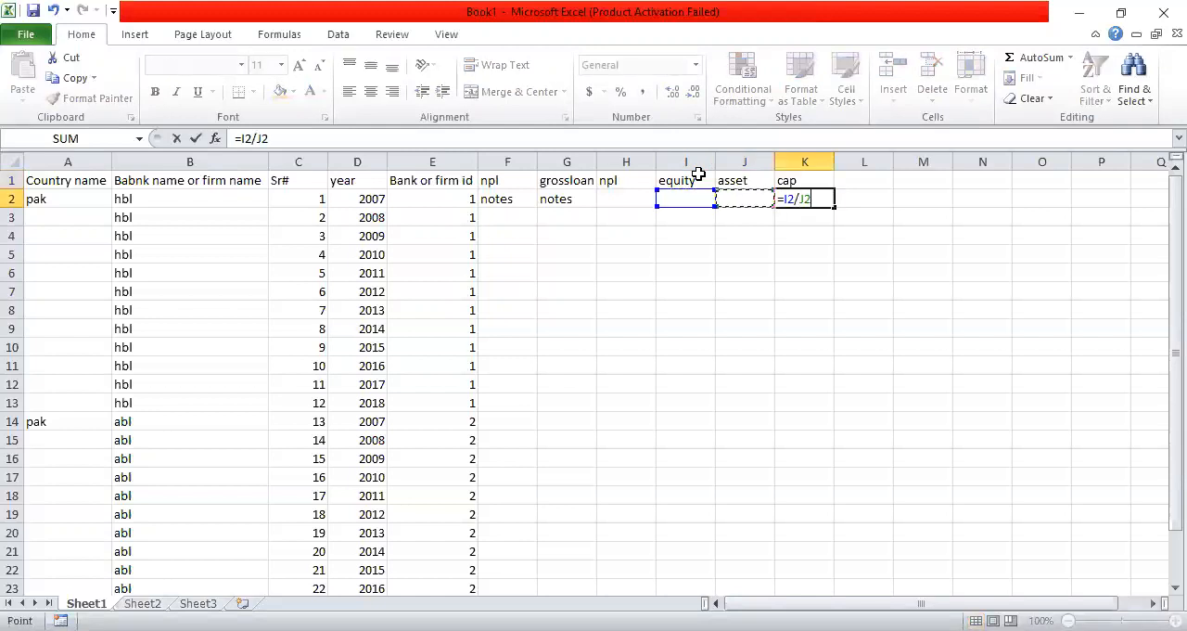
key(Return)
Enter "bs" in cells I2 and J2 under the equity and asset headings
click(694, 177)
click(690, 196)
text(bs)
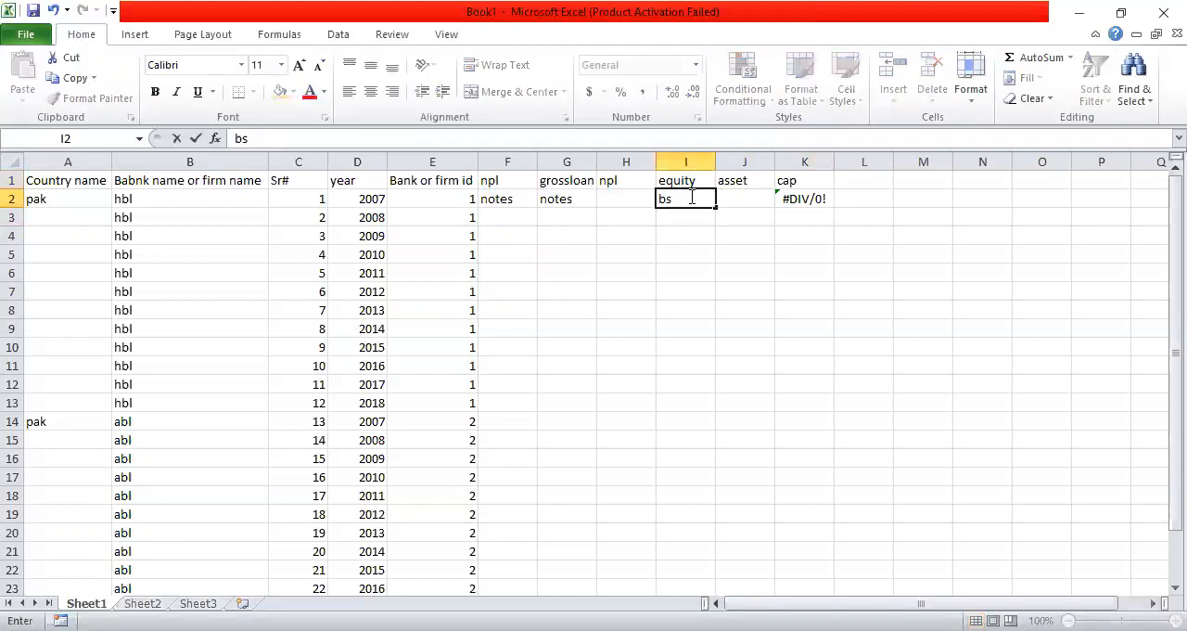
key(Tab)
text(bs)
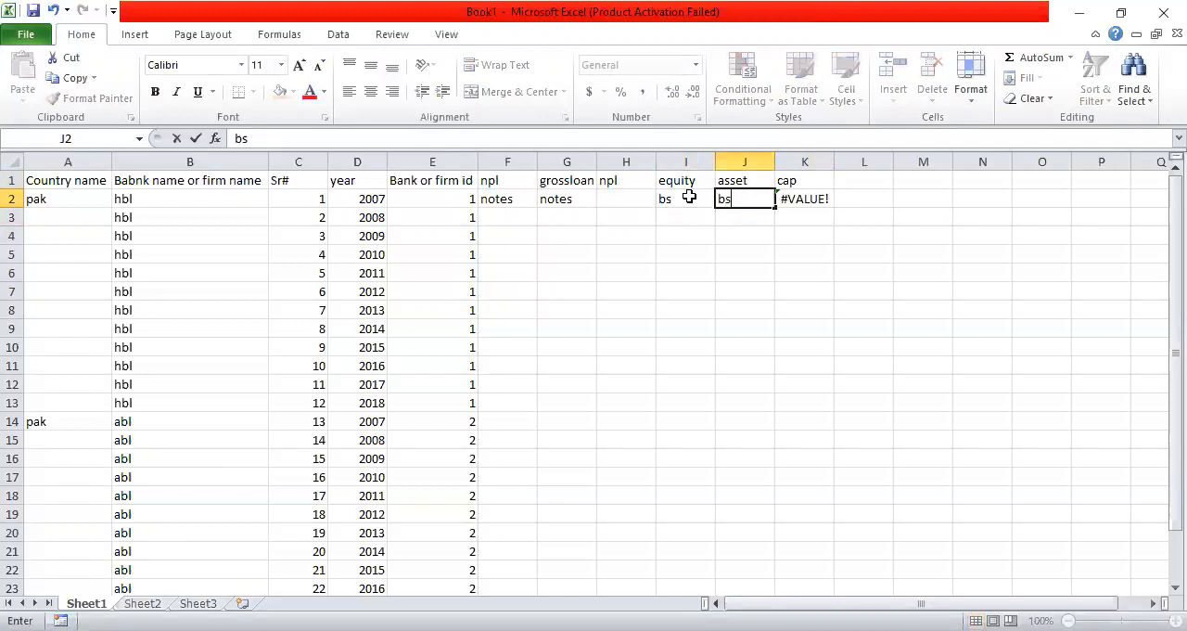
key(Return)
Review the source entries in F2:J2, the hbl years in column D and the variable cells for those years
drag(533, 197, 724, 203)
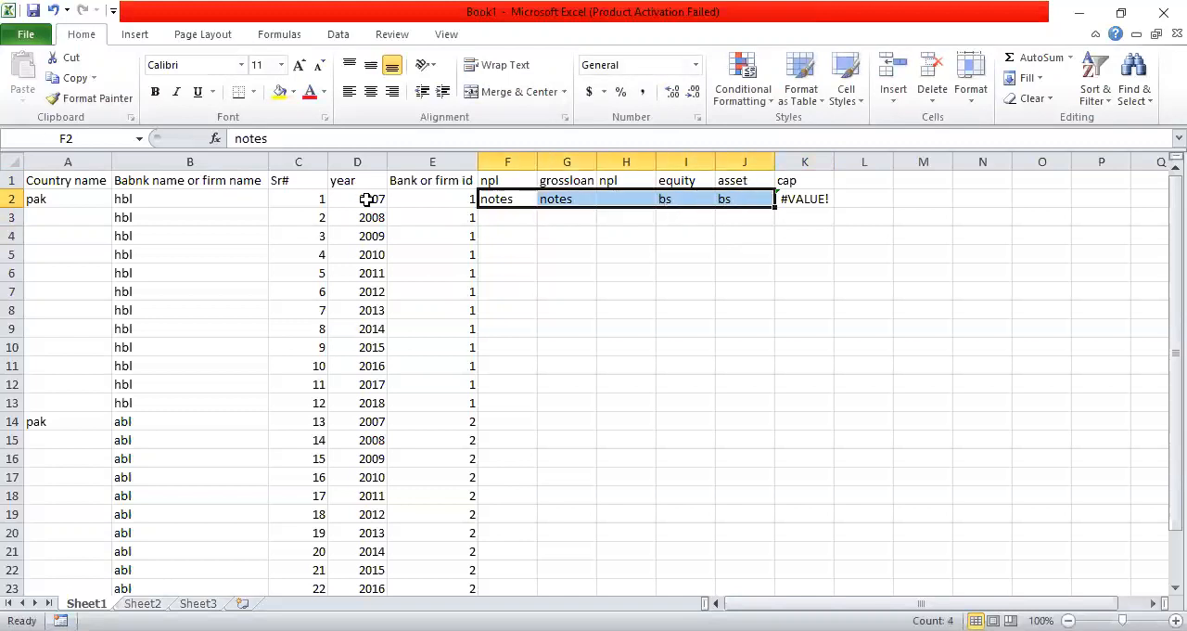
drag(366, 199, 376, 409)
drag(524, 197, 716, 388)
click(718, 385)
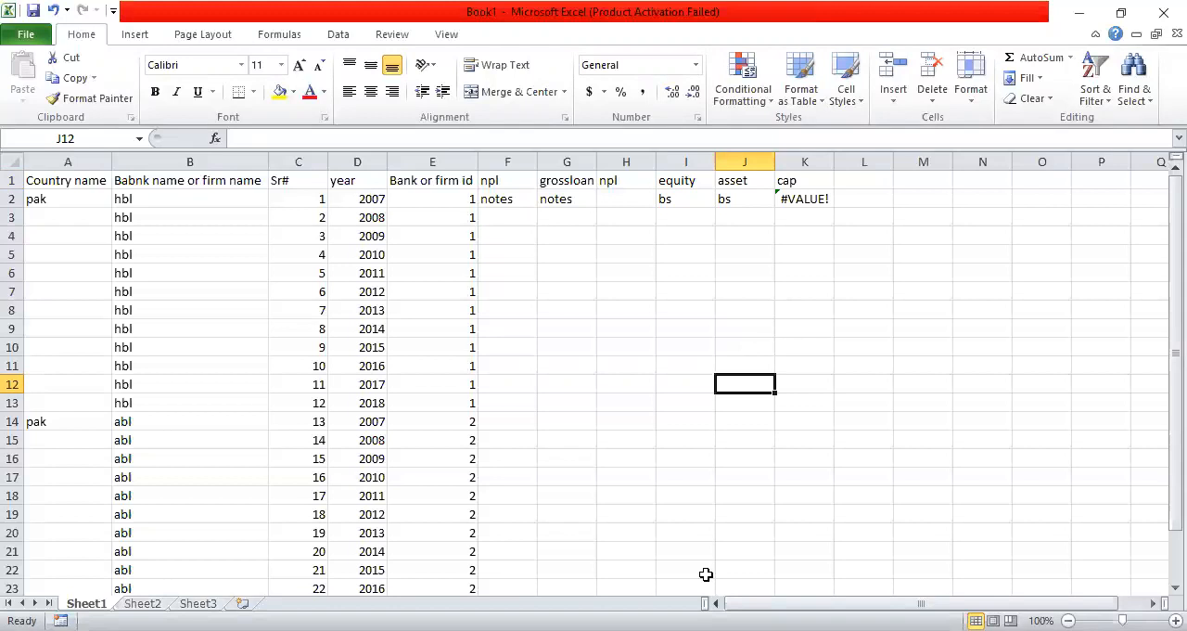
Examine the measurements of the bank-specific and macro factors in the article in Adobe Acrobat Reader, and return to Excel
key(alt+Tab)
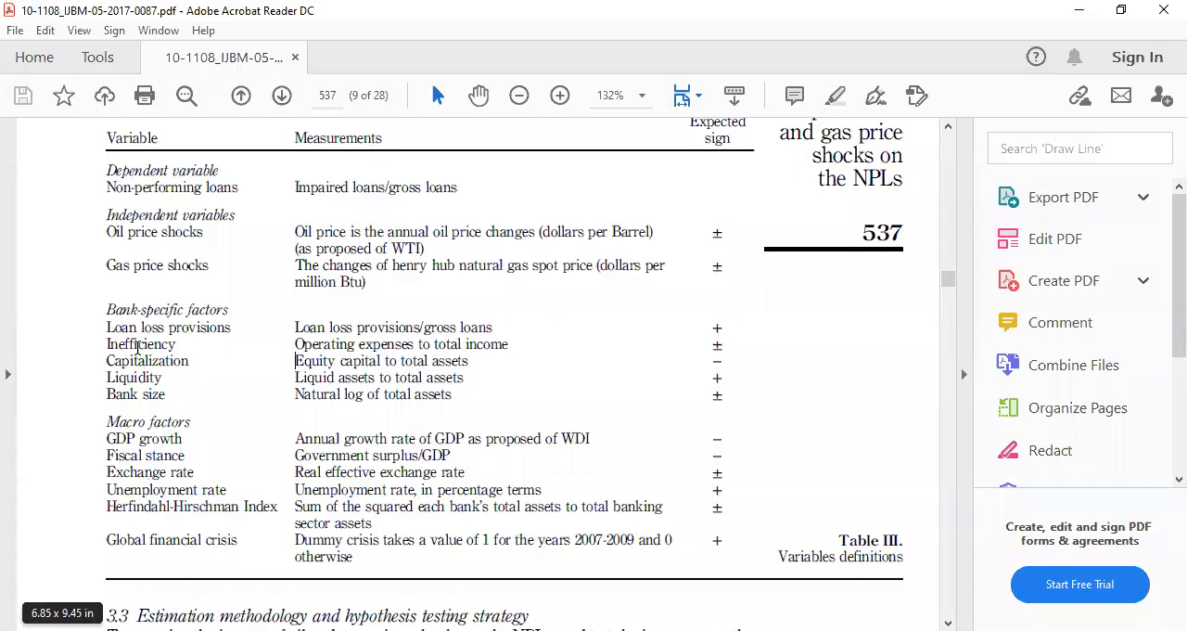
drag(339, 325, 421, 328)
drag(295, 360, 362, 360)
drag(295, 394, 425, 395)
click(338, 431)
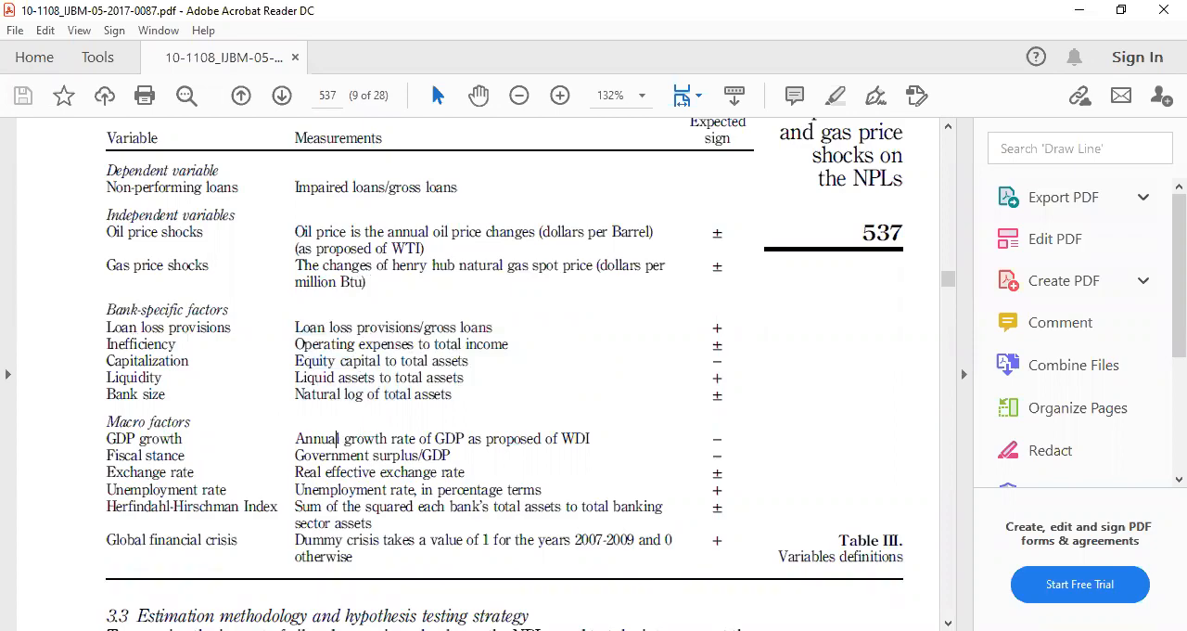
key(alt+Tab)
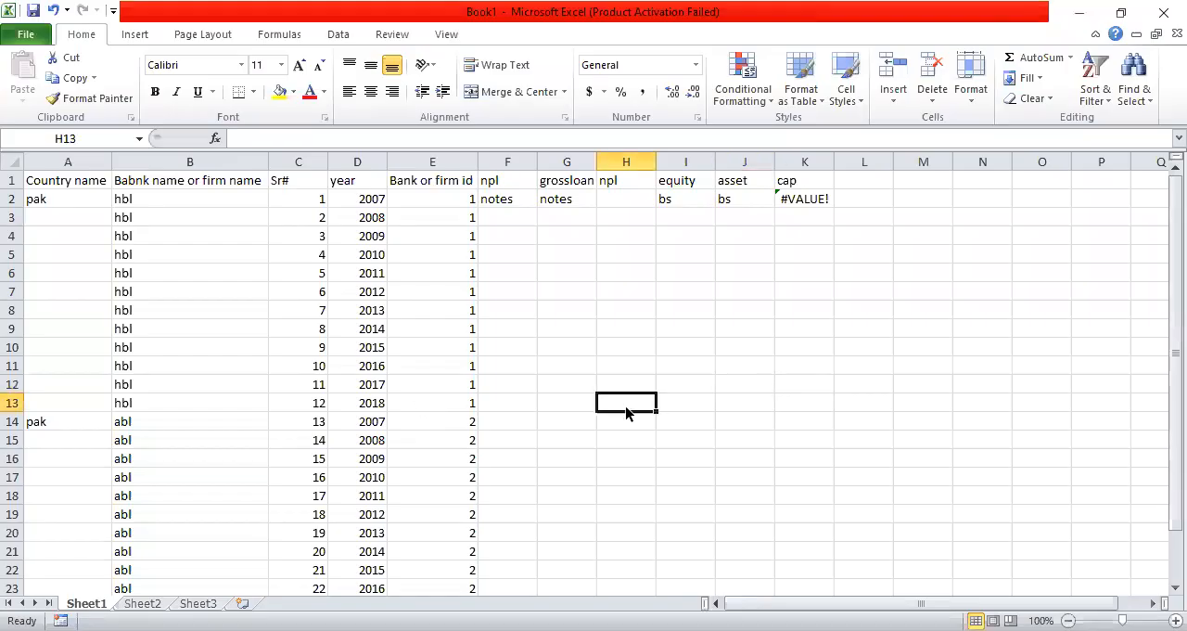